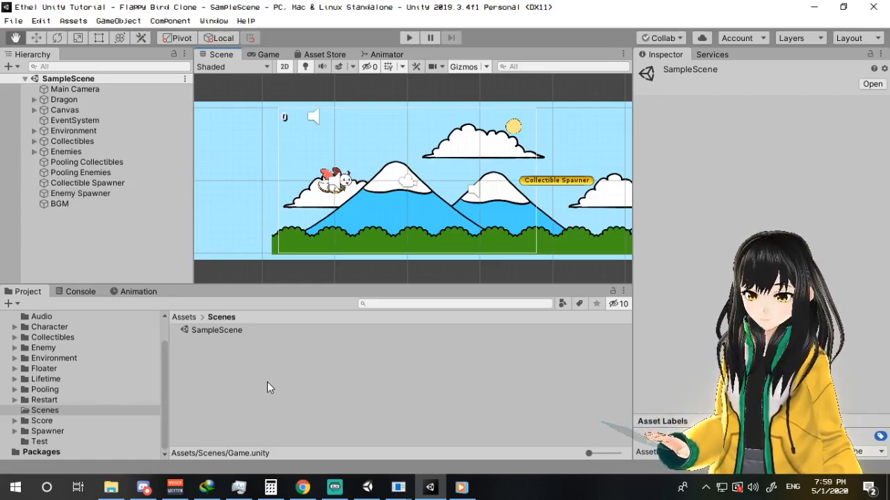
Step: Rename the SampleScene asset in the Scenes folder to Game
click(790, 433)
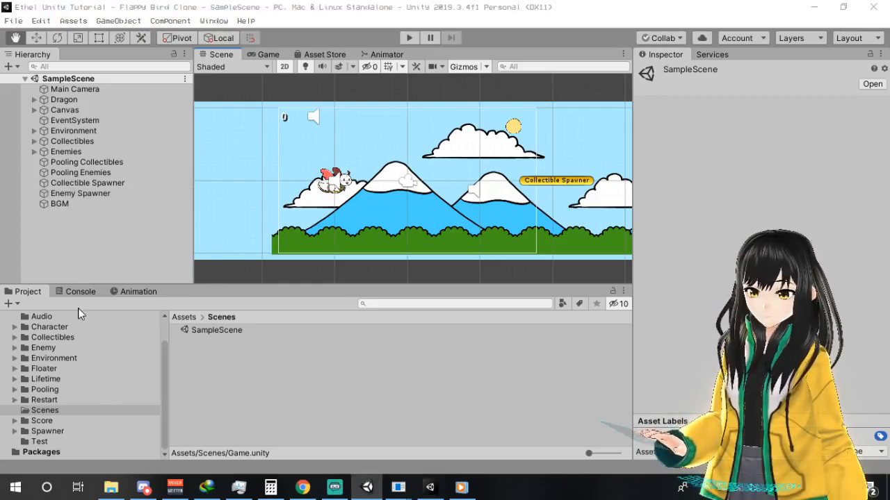
scroll(55, 353, up, 2)
scroll(50, 433, down, 2)
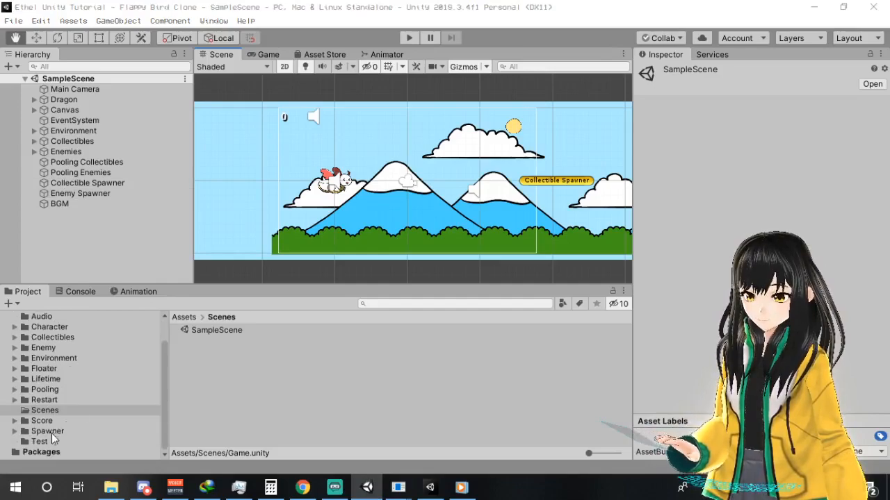
click(65, 413)
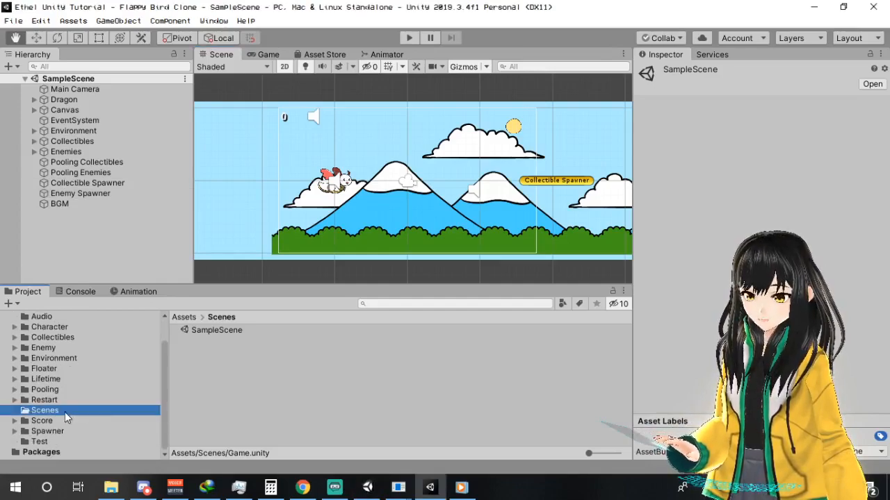
click(236, 330)
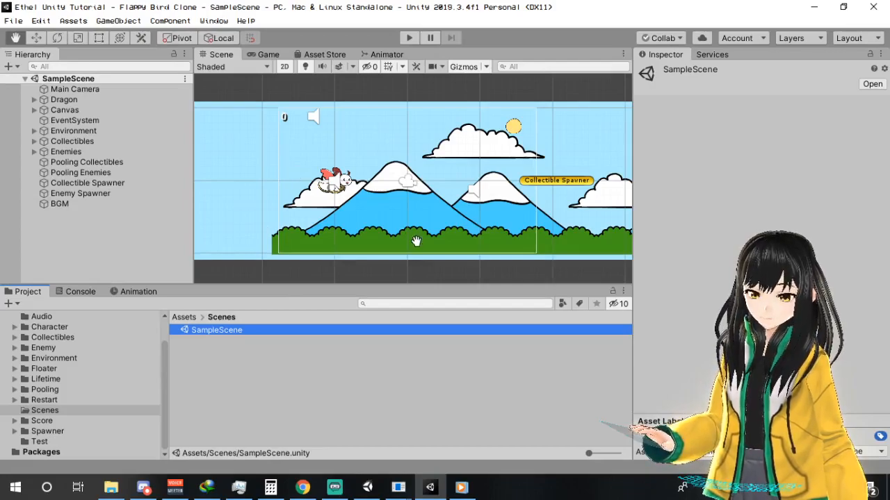
key(F2)
text(Game)
key(Return)
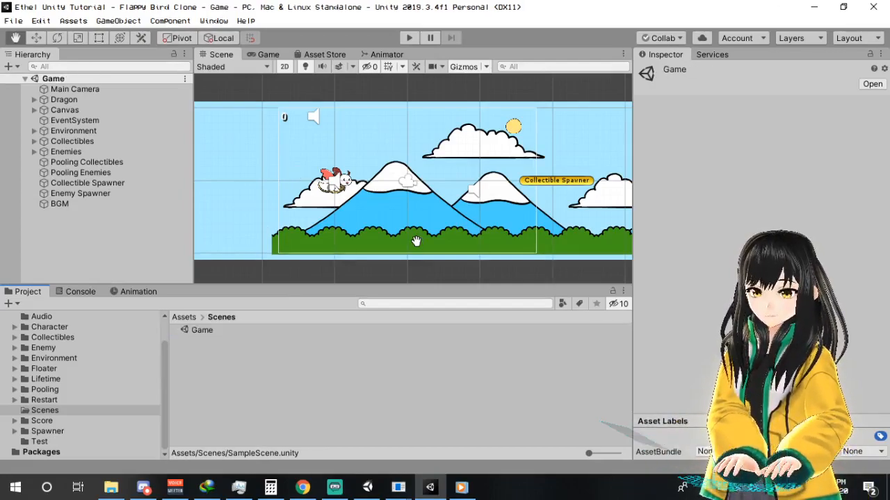
Step: Create a new scene named Main Menu in the Scenes folder and open it
right_click(279, 401)
mouse_move(387, 77)
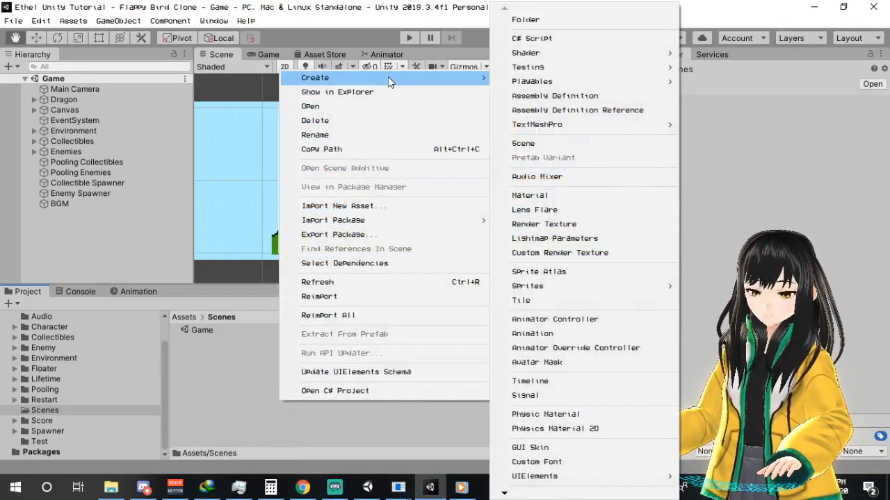
click(550, 144)
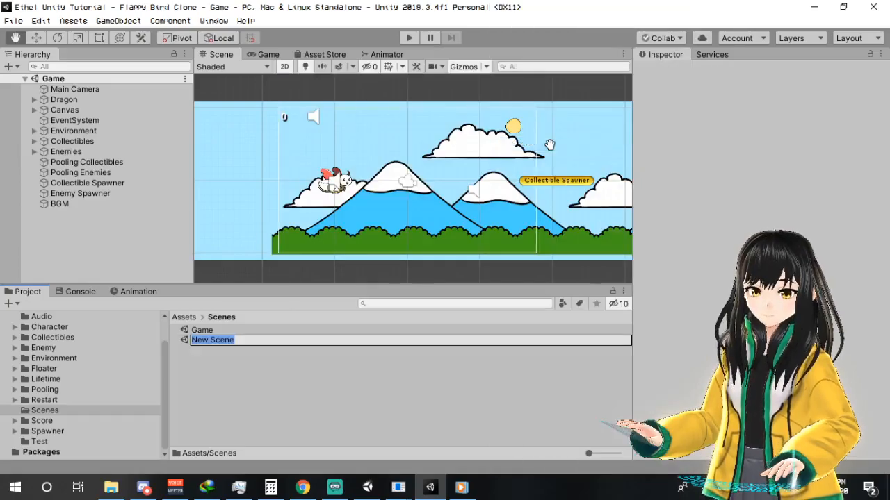
text(Main Menu)
key(Return)
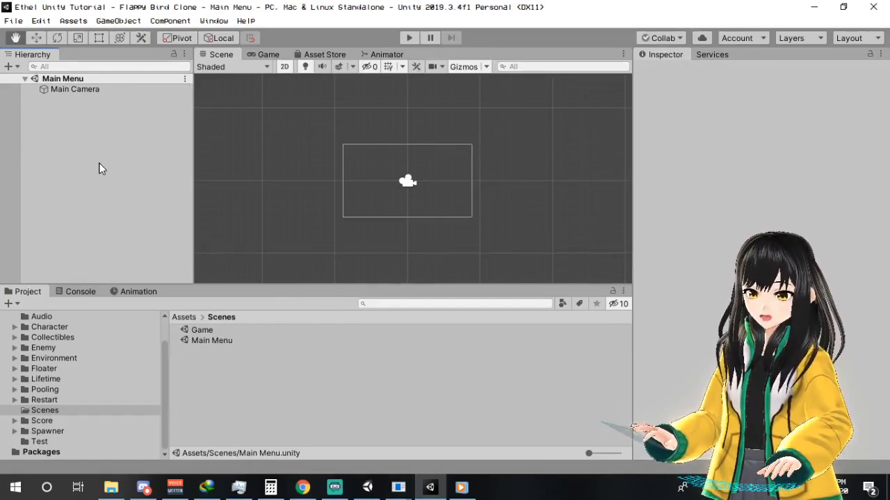
Step: Add a UI Canvas to the Main Menu scene
right_click(99, 164)
mouse_move(143, 386)
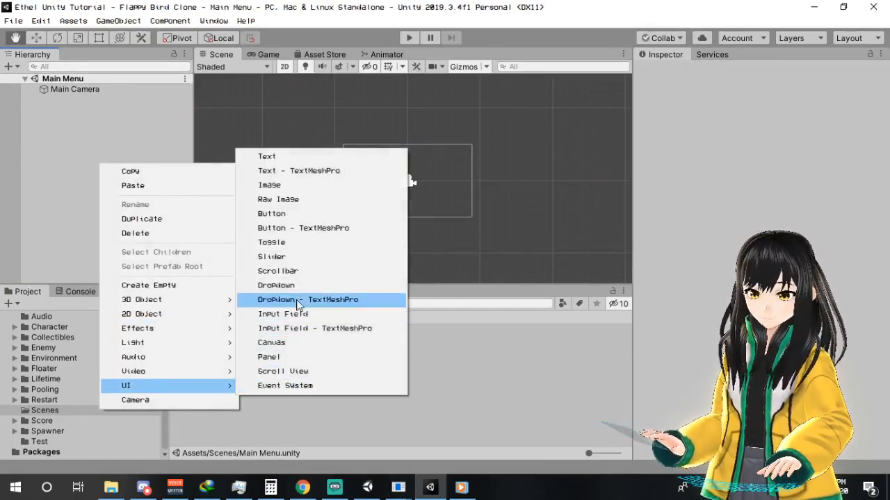
click(300, 342)
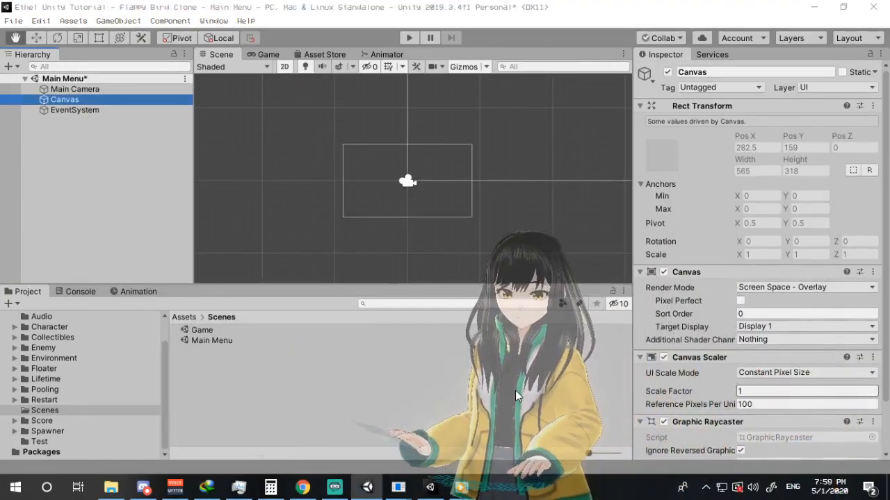
Step: Set the Canvas to render in Screen Space - Camera using the Main Camera, with a plane distance of 1
click(804, 287)
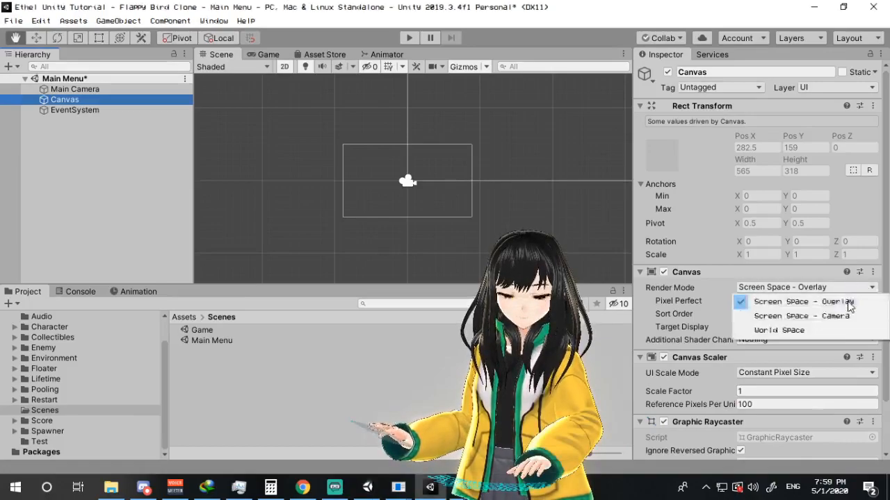
click(837, 316)
click(870, 314)
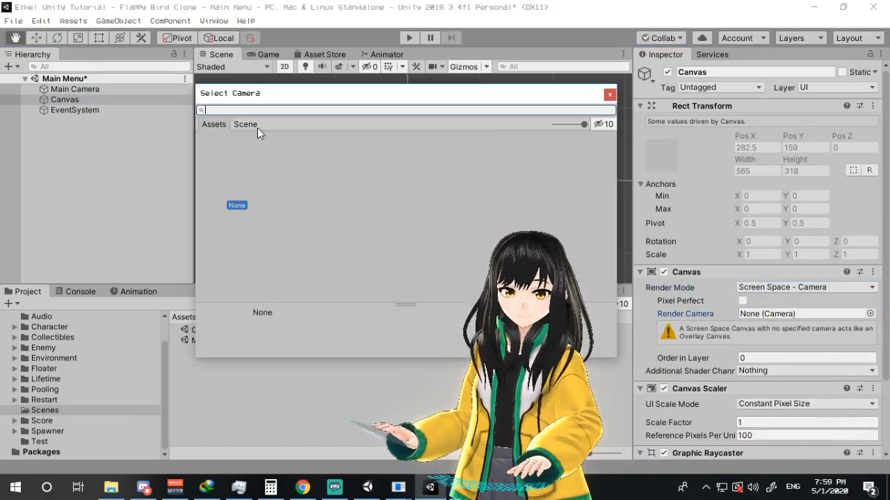
double_click(259, 148)
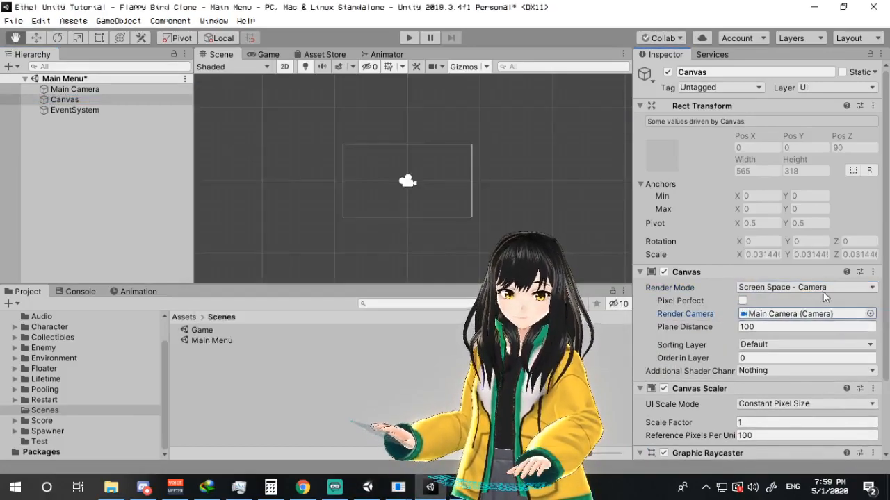
scroll(829, 295, down, 3)
click(778, 239)
text(1)
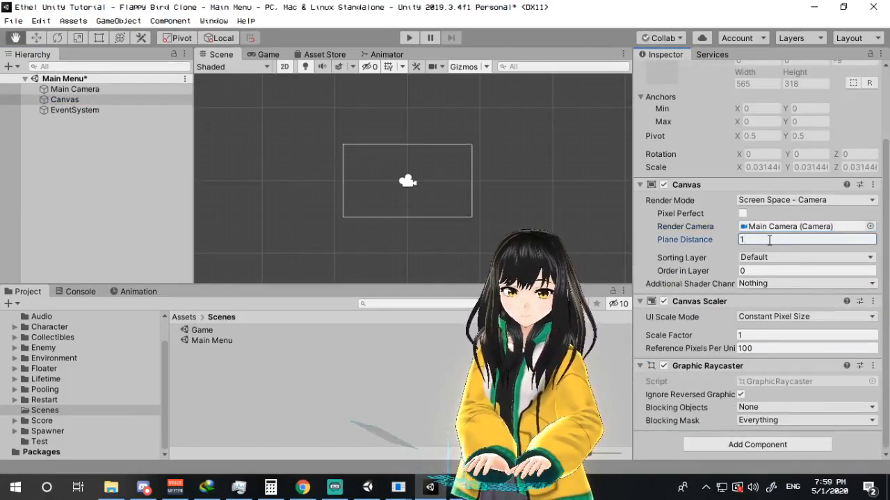
Step: Make the Canvas Scaler use Scale With Screen Size with a reference resolution of 1920 x 1080
click(778, 321)
click(789, 346)
click(765, 336)
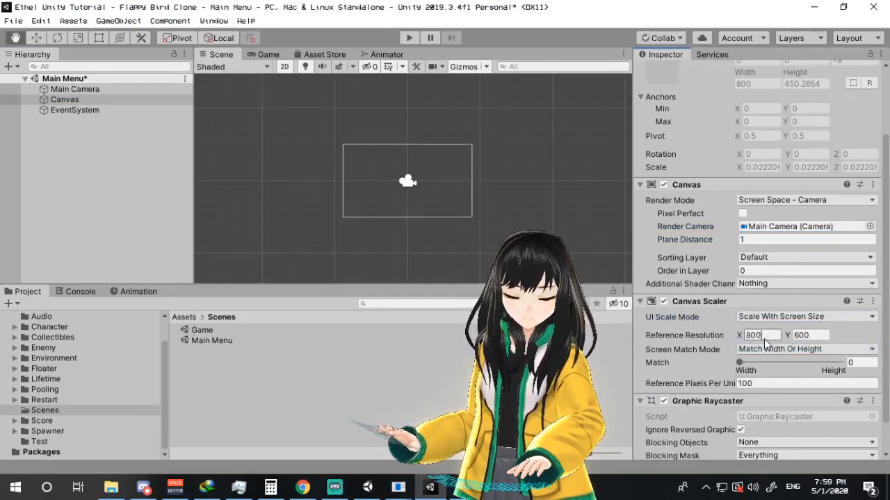
text(19)
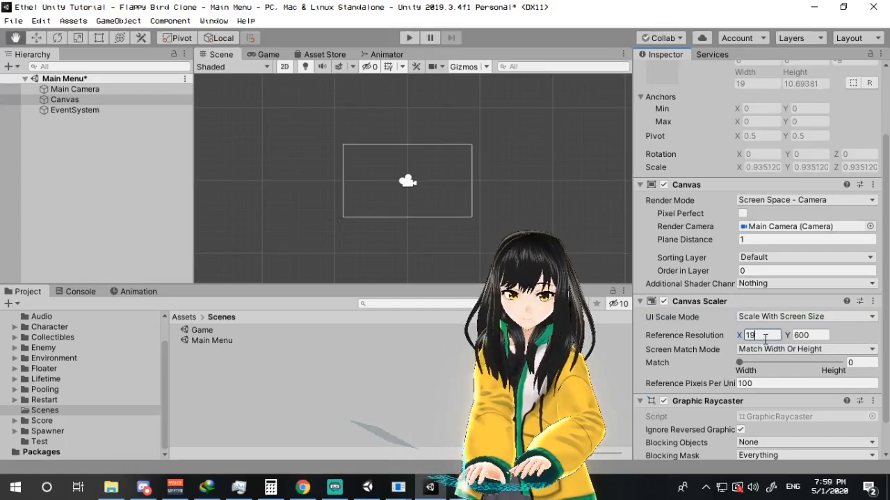
text(20)
key(Tab)
text(1080)
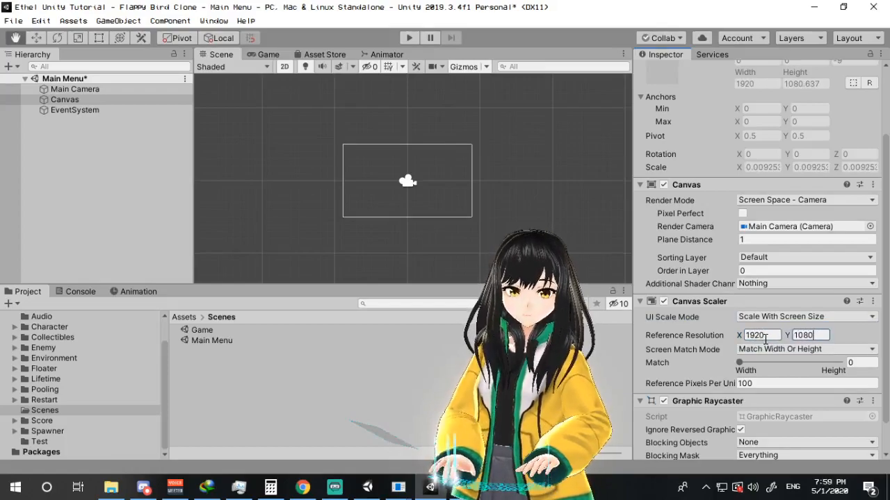
key(Return)
scroll(799, 375, down, 2)
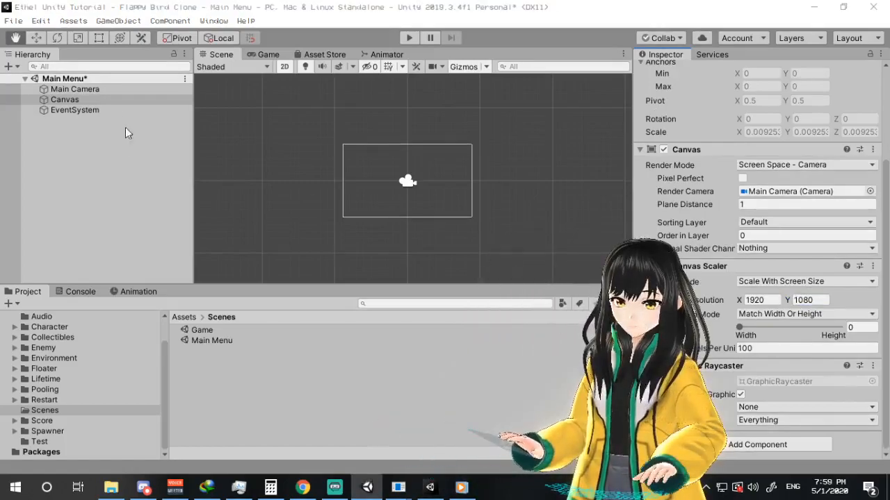
Step: Create an empty child object named Main Menu under the Canvas
right_click(114, 100)
click(159, 227)
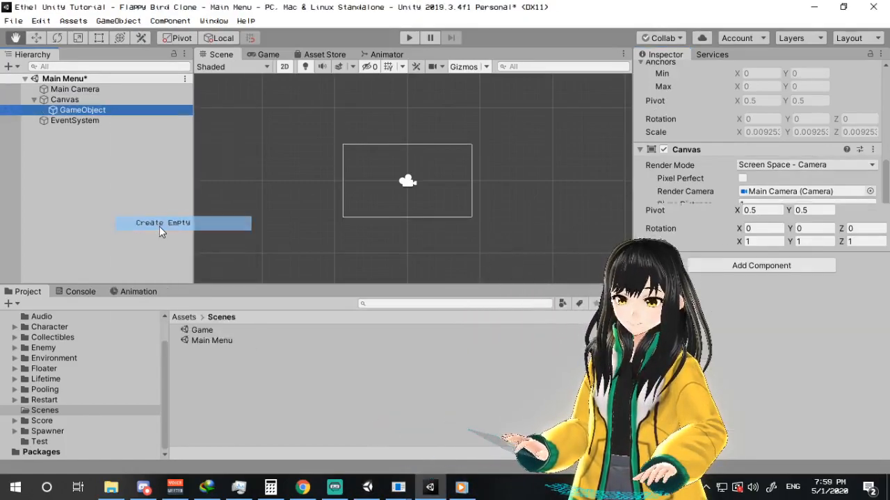
text(Main )
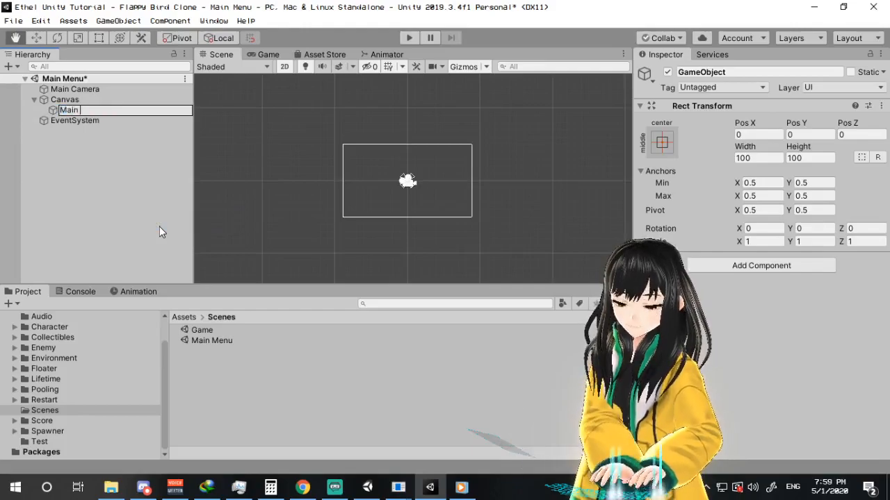
text(Menu)
key(Return)
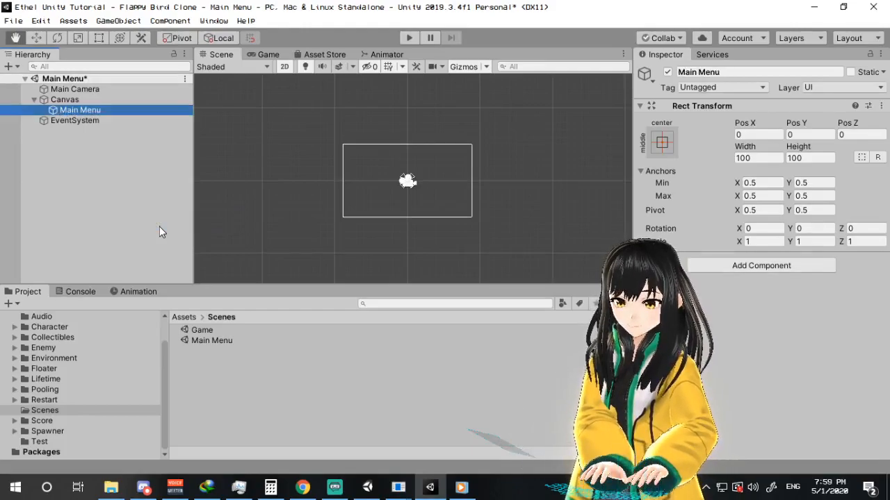
Step: Stretch the Main Menu object in both directions so it fills the whole Canvas
click(662, 142)
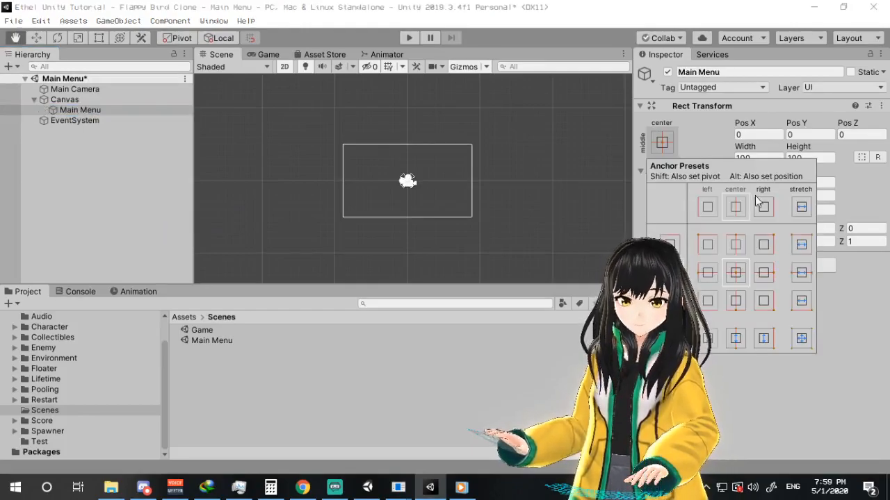
click(799, 339)
click(801, 365)
drag(479, 182, 445, 167)
scroll(426, 160, up, 3)
drag(370, 149, 400, 157)
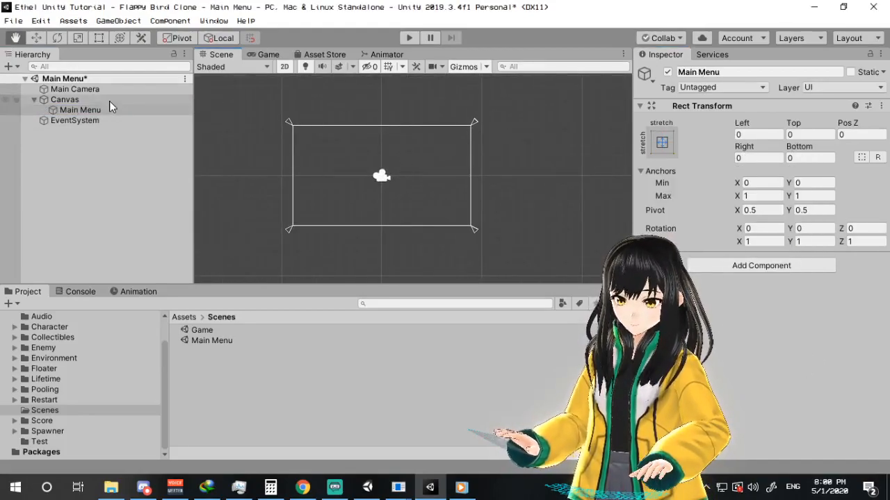
double_click(76, 110)
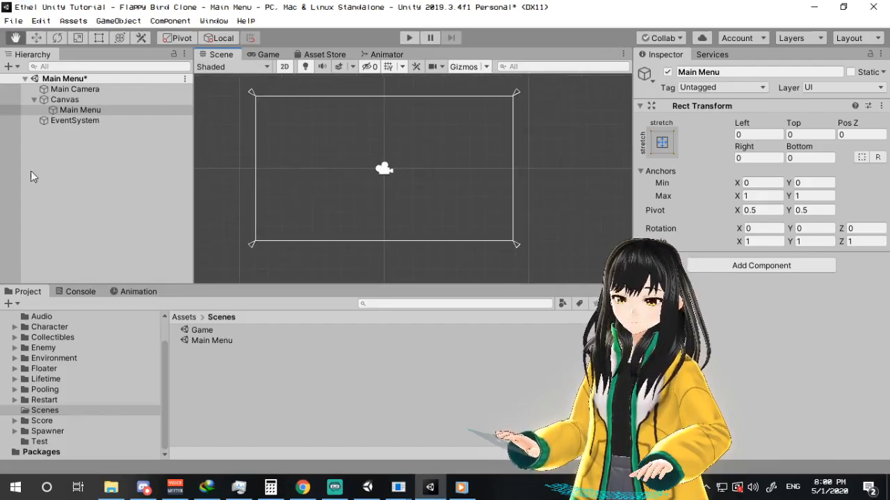
Step: Create an empty child object named Background under Main Menu and stretch it to fill its parent
right_click(77, 112)
click(165, 232)
text(Background)
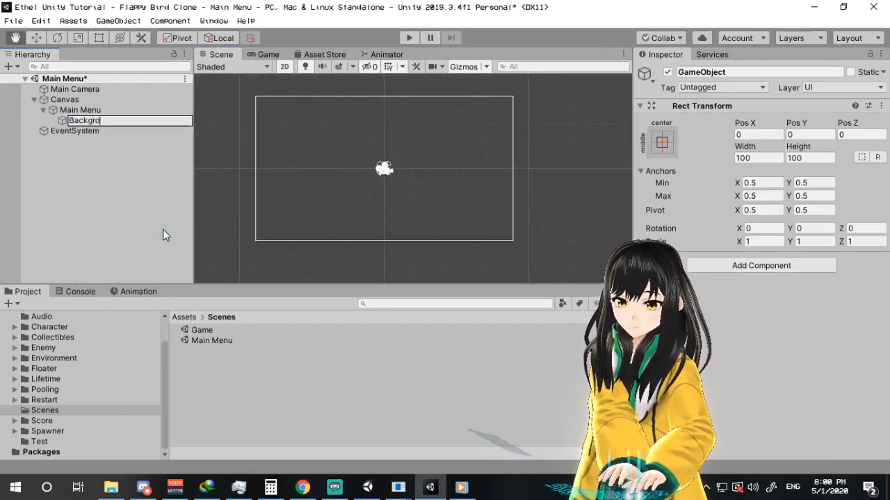
key(Return)
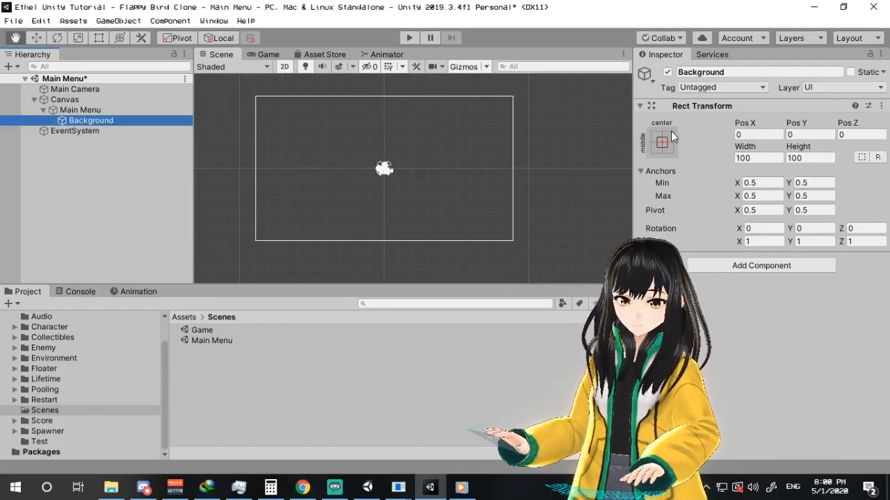
click(662, 142)
alt+click(801, 339)
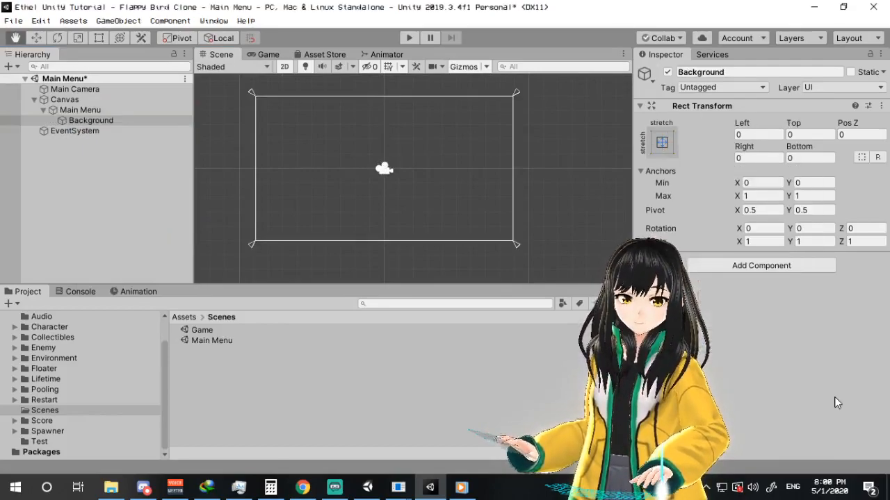
Step: Add a UI Image under Background and assign the Sky sprite as its source image
right_click(93, 120)
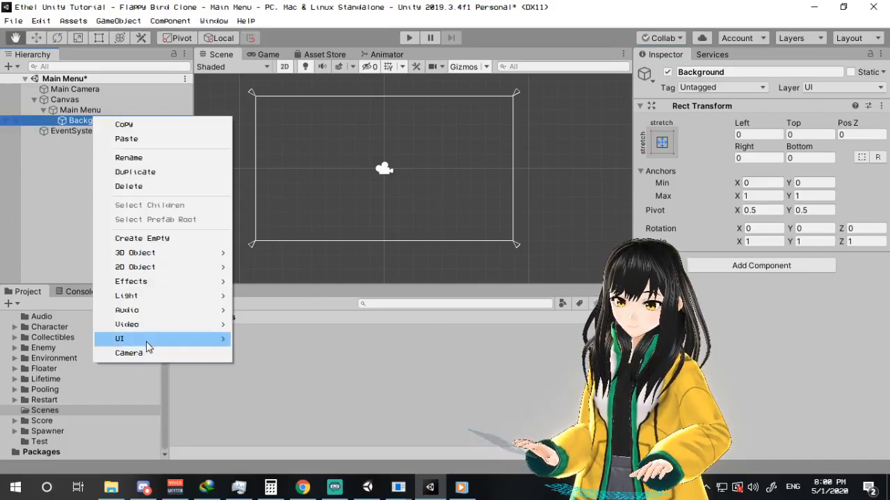
mouse_move(144, 338)
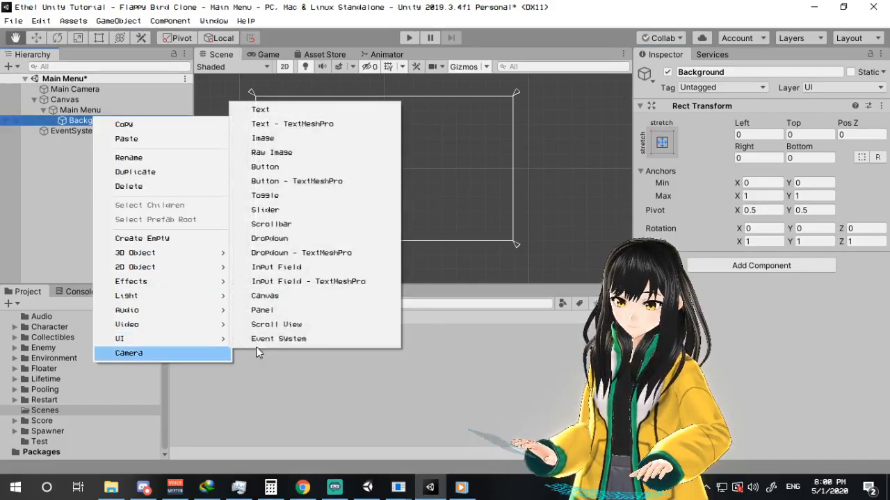
click(299, 138)
click(871, 307)
scroll(496, 265, down, 3)
double_click(226, 175)
Step: Rename the new image to Sky and stretch it in both directions to fill the Background
click(77, 134)
text(Sky)
key(Return)
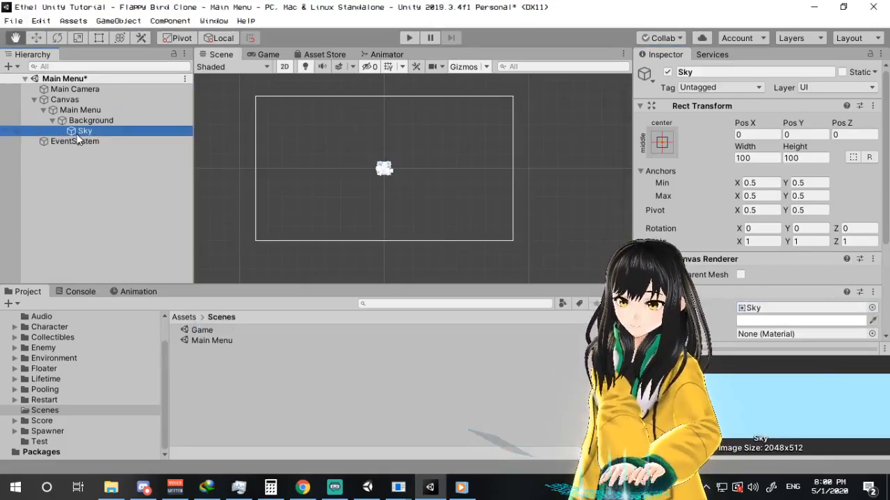
click(662, 141)
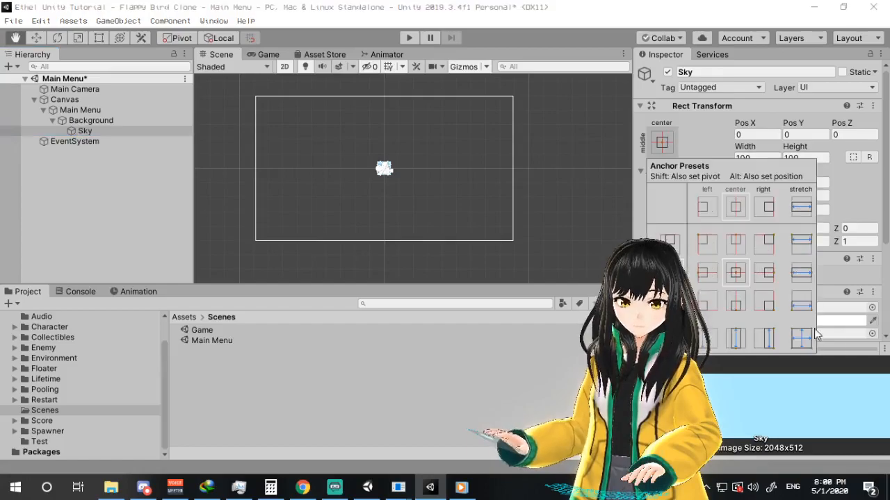
alt+click(804, 351)
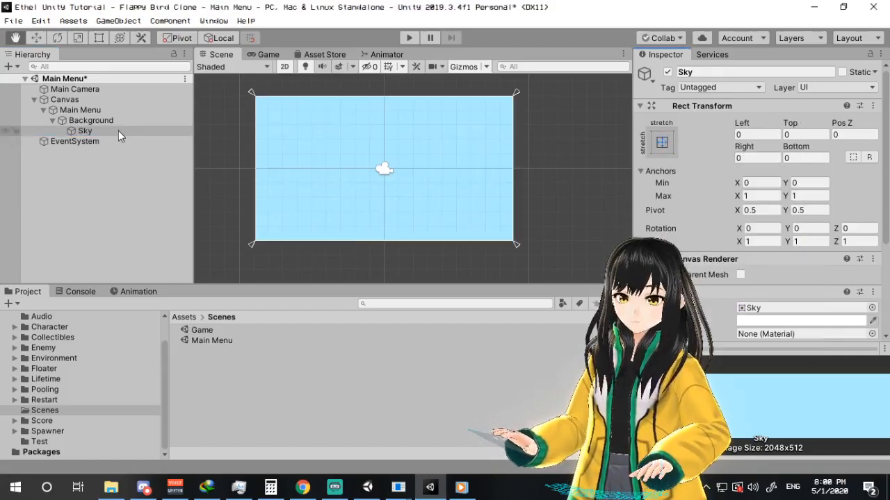
Step: Duplicate the Sky image as Scenery and assign the Scenery sprite as the copy's source image
key(F2)
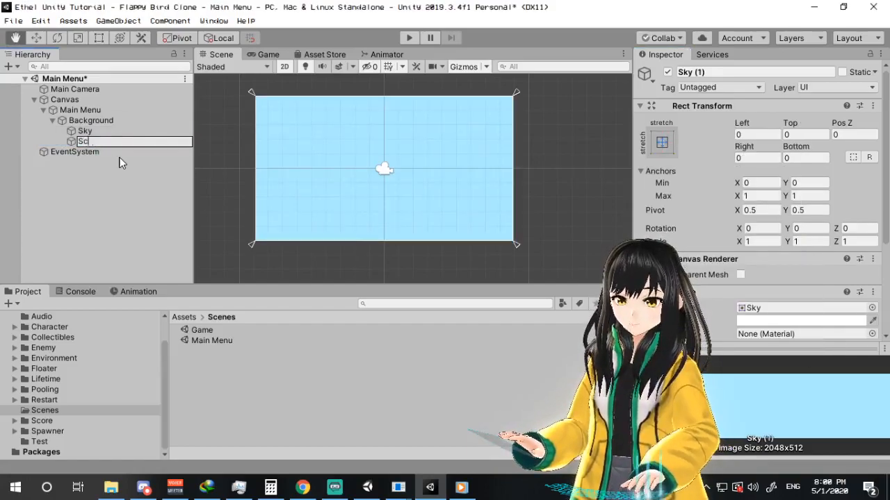
key(Return)
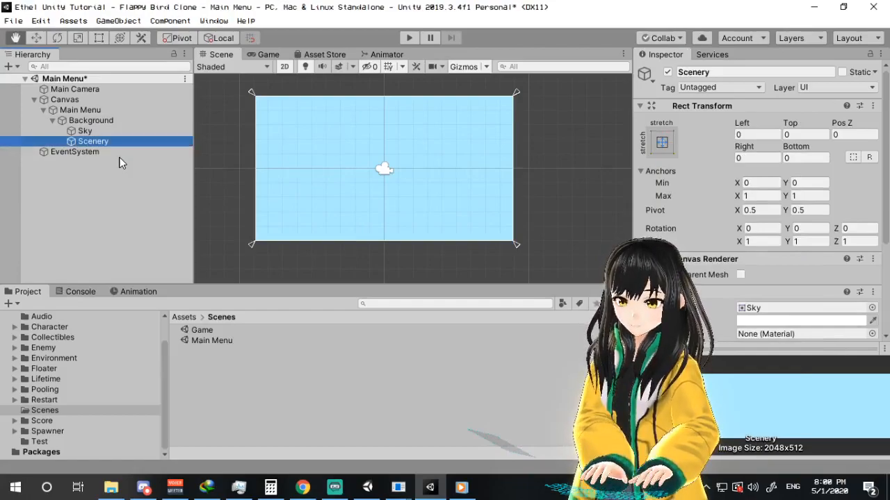
click(872, 308)
scroll(468, 216, up, 2)
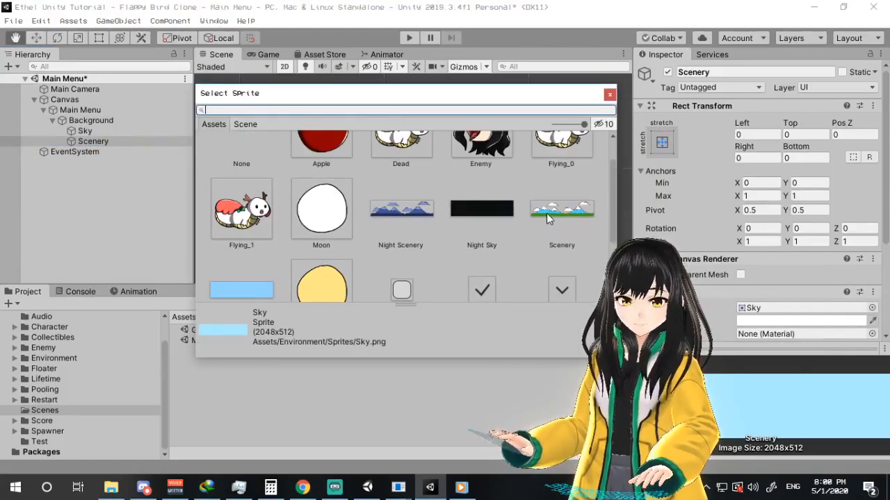
double_click(546, 211)
Step: Enable Preserve Aspect on the Scenery image so its sprite keeps its proportions
scroll(271, 244, up, 3)
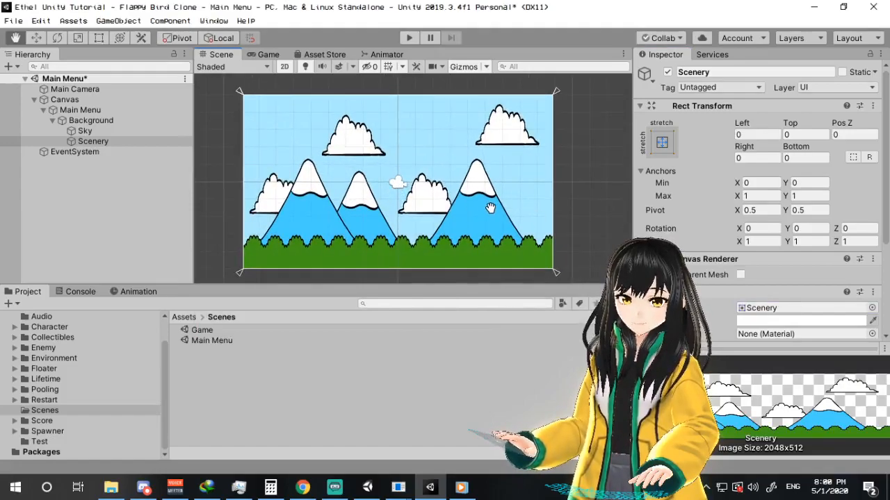
scroll(843, 220, down, 5)
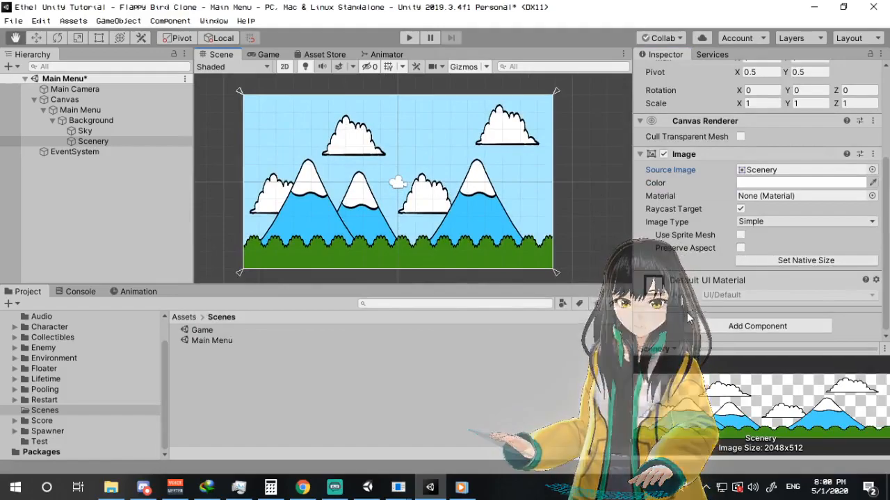
click(740, 248)
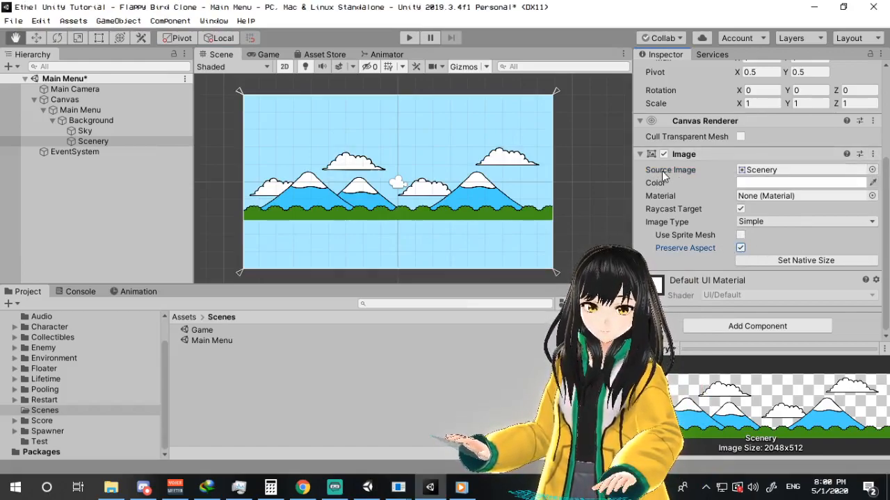
Step: Clear the Scenery image's source sprite and assign the Scenery sprite to it again
click(872, 171)
scroll(330, 251, up, 2)
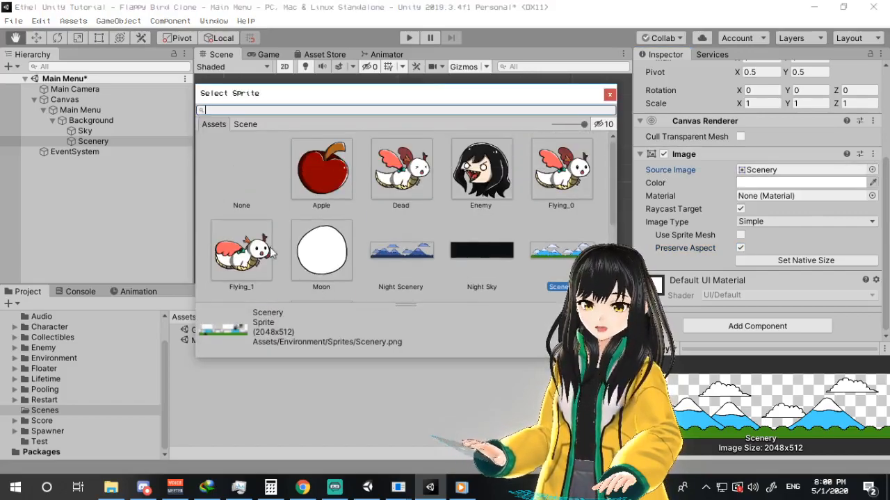
double_click(231, 176)
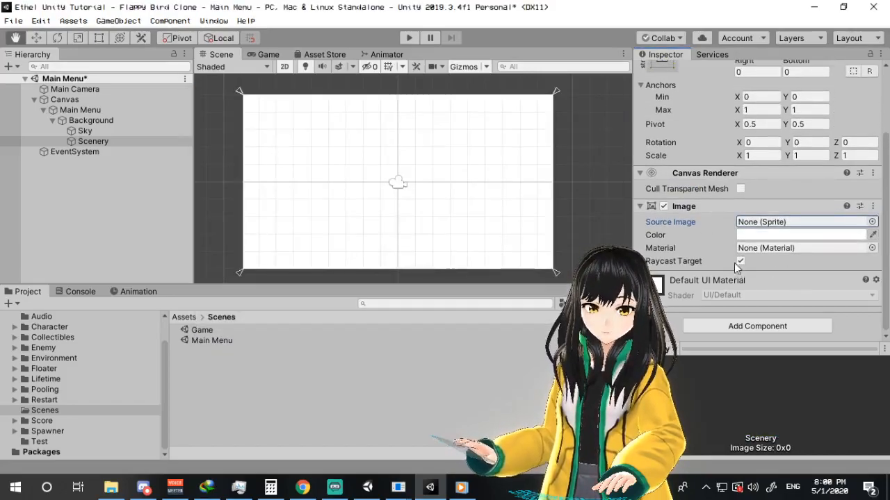
click(871, 222)
scroll(450, 188, down, 1)
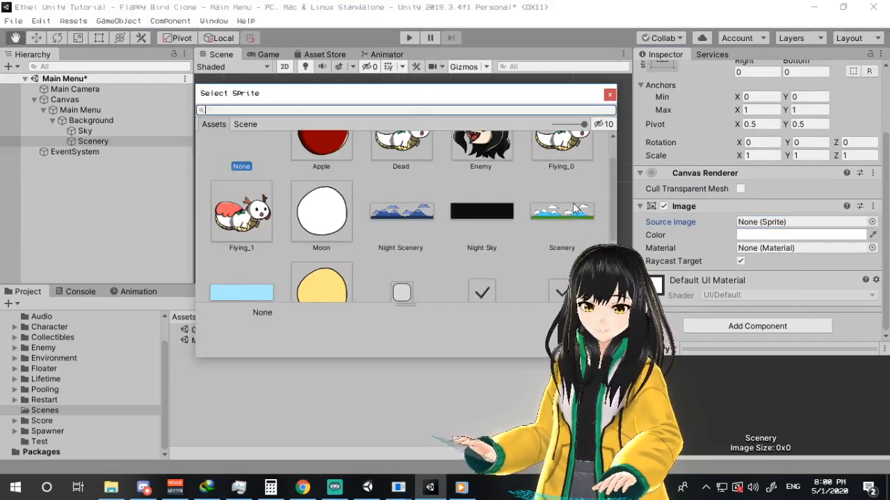
double_click(576, 213)
Step: Shrink the Scenery rectangle's height symmetrically to fit its artwork and move it down to the canvas's lower edge
drag(452, 210, 439, 200)
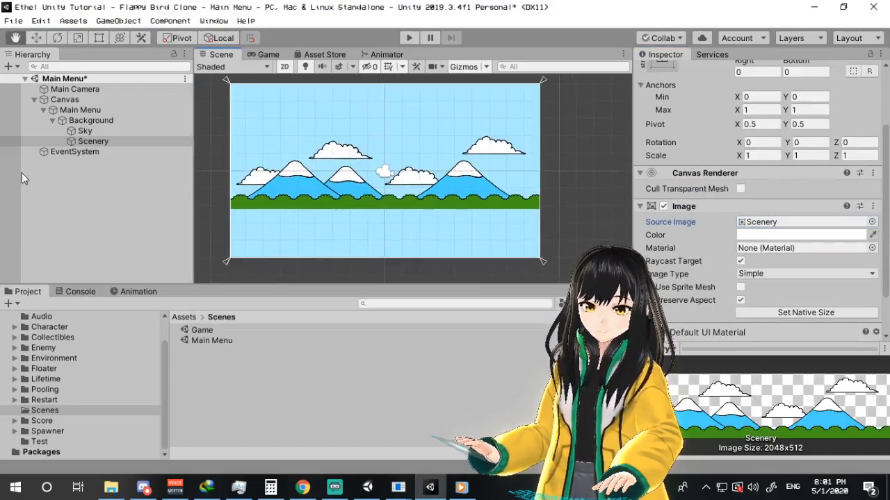
click(100, 143)
key(f)
key(t)
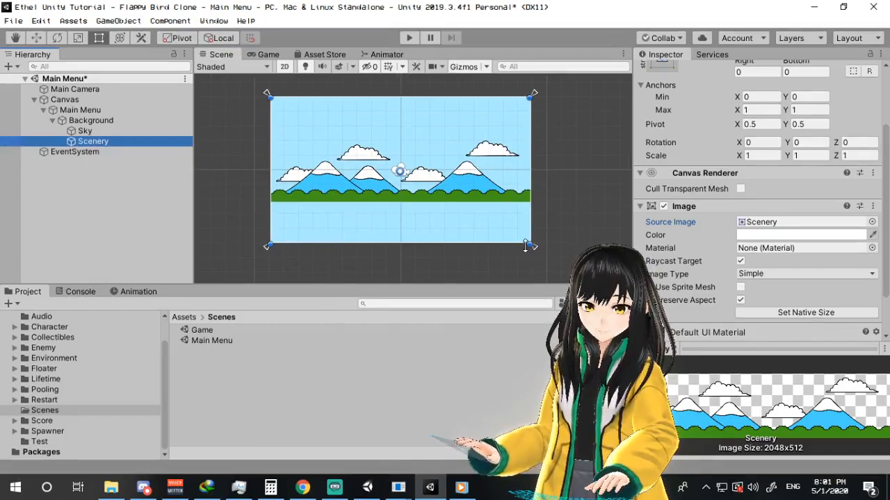
alt+drag(436, 244, 436, 204)
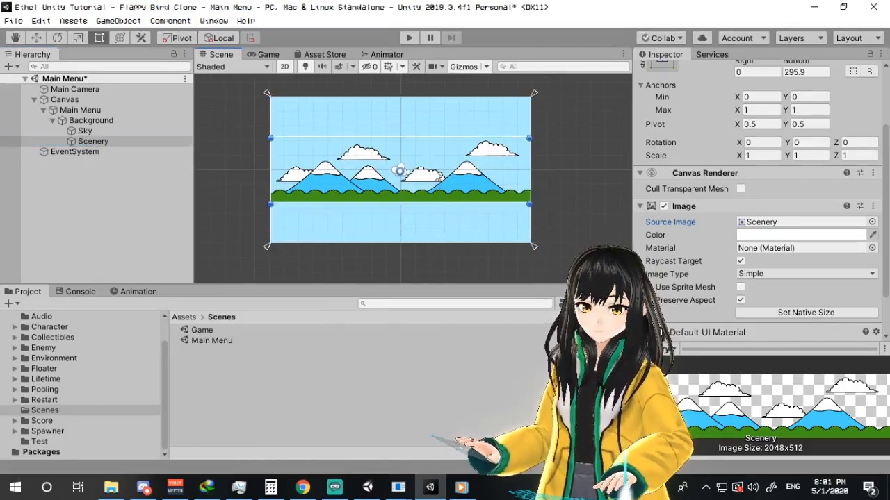
drag(399, 132, 410, 169)
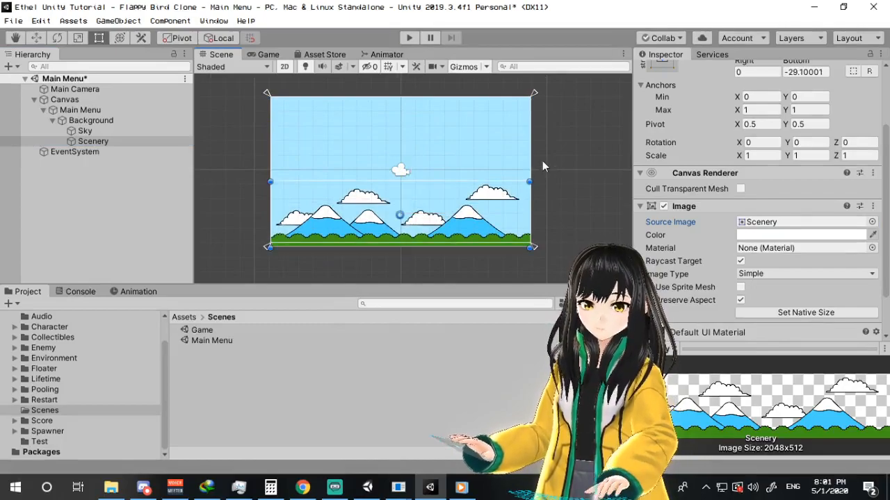
Step: Enlarge Scenery proportionally about its centre to Left and Right -466, and raise it to Top 381.25 and Bottom -26.75
alt+shift+drag(528, 183, 516, 229)
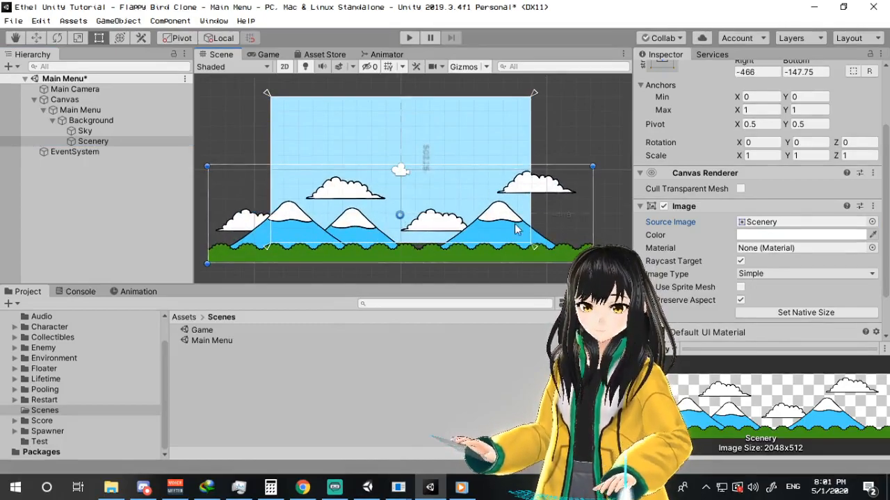
key(Escape)
key(w)
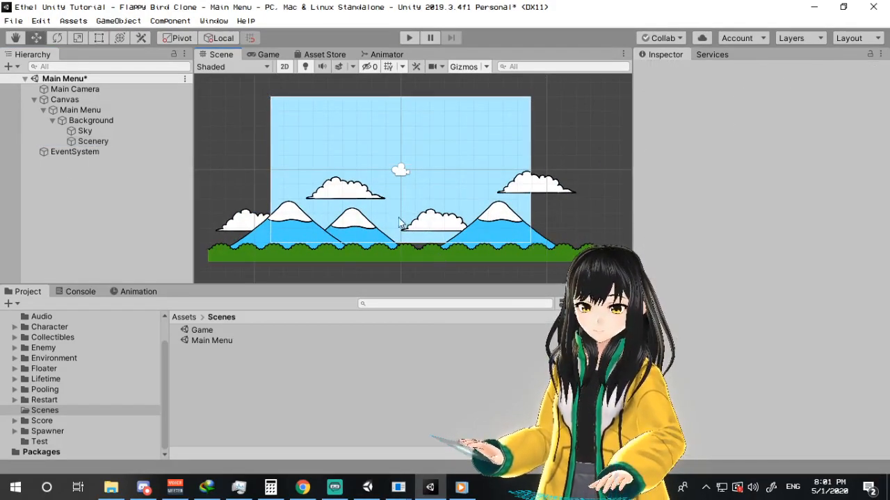
click(118, 152)
click(119, 141)
drag(399, 167, 373, 156)
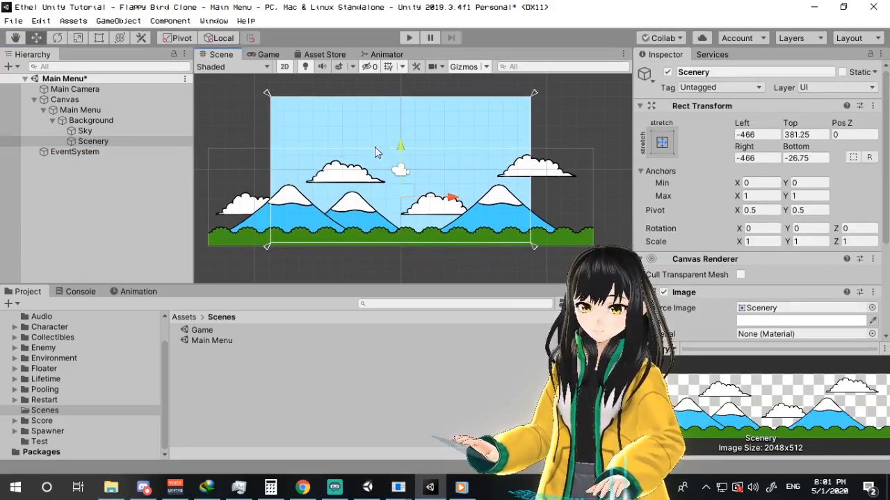
Step: Duplicate the Scenery image as Sun and assign the Sun sprite as the copy's source image
key(ctrl+d)
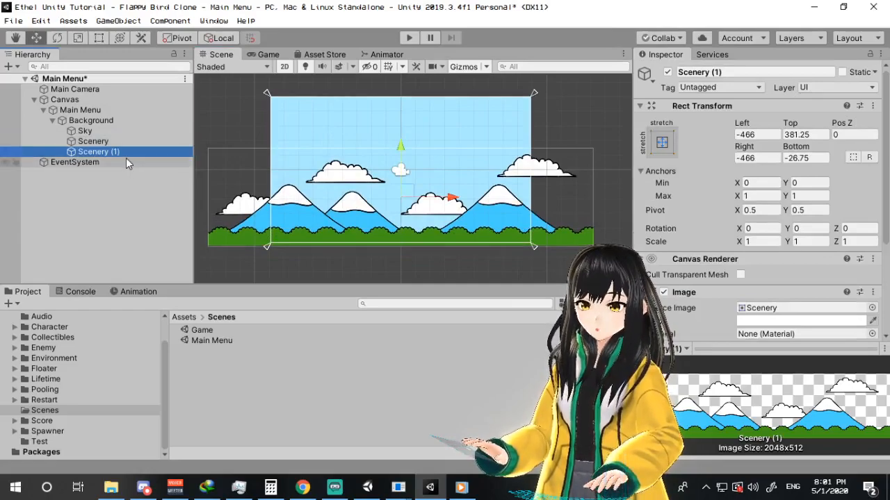
key(F2)
text(Sun)
key(Return)
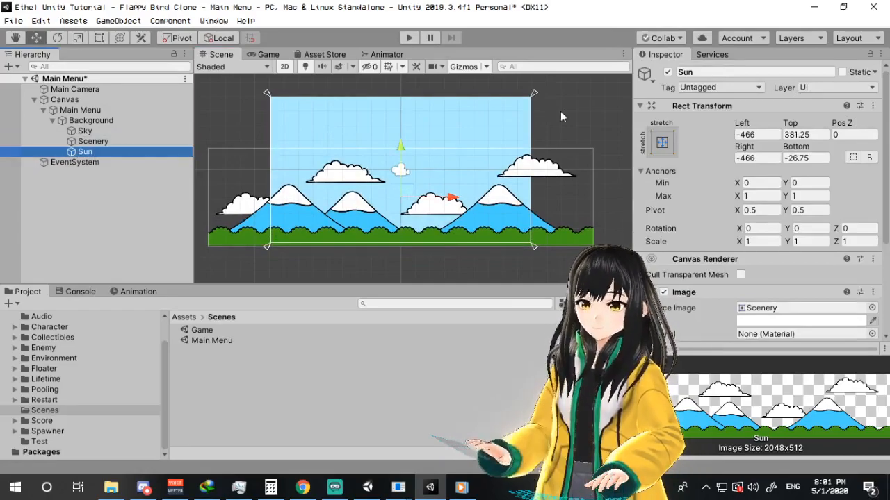
click(871, 308)
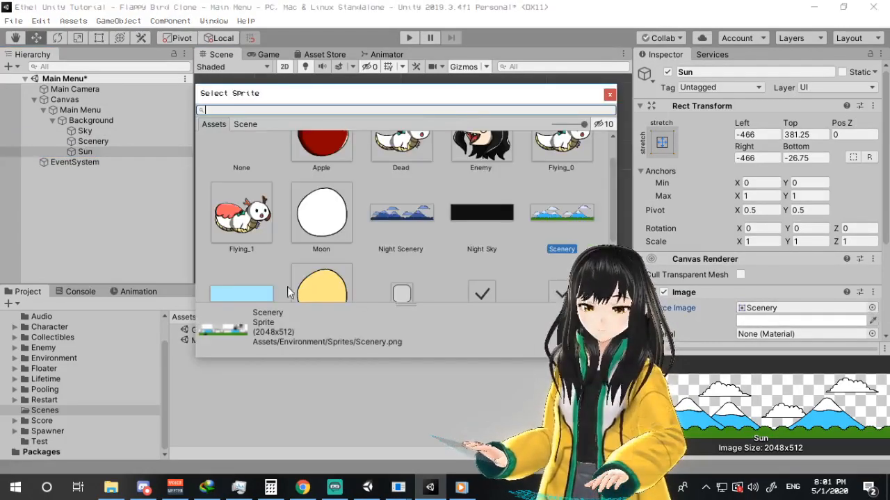
double_click(348, 283)
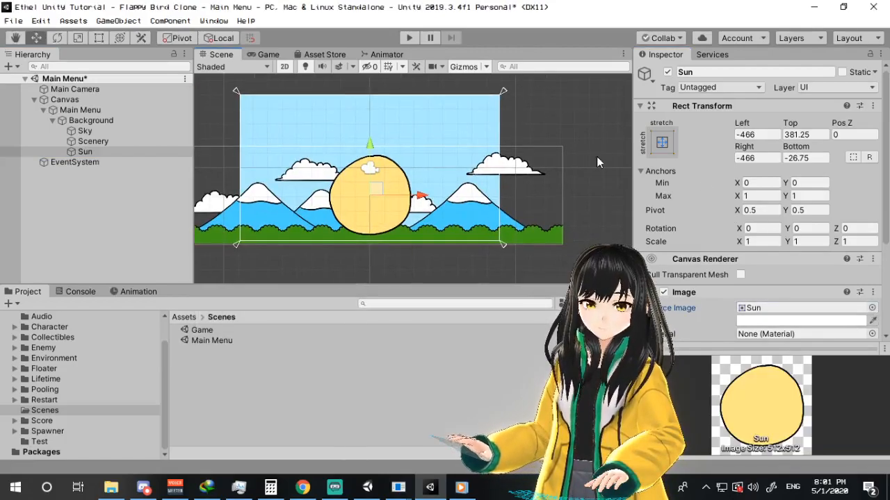
Step: Stretch the Sun to its parent, then shrink and place it near the canvas's upper-right corner, about Left 1620, Top 114, Right 96, Bottom 852
click(663, 143)
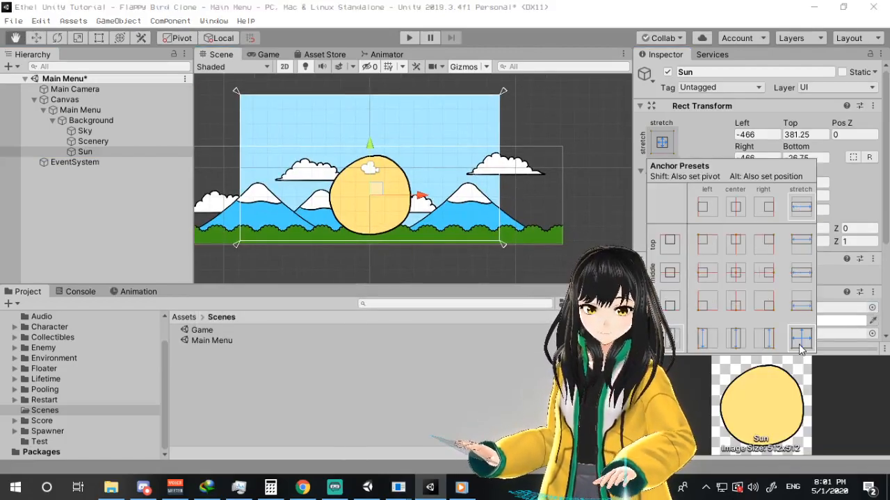
alt+click(801, 337)
alt+drag(499, 241, 503, 125)
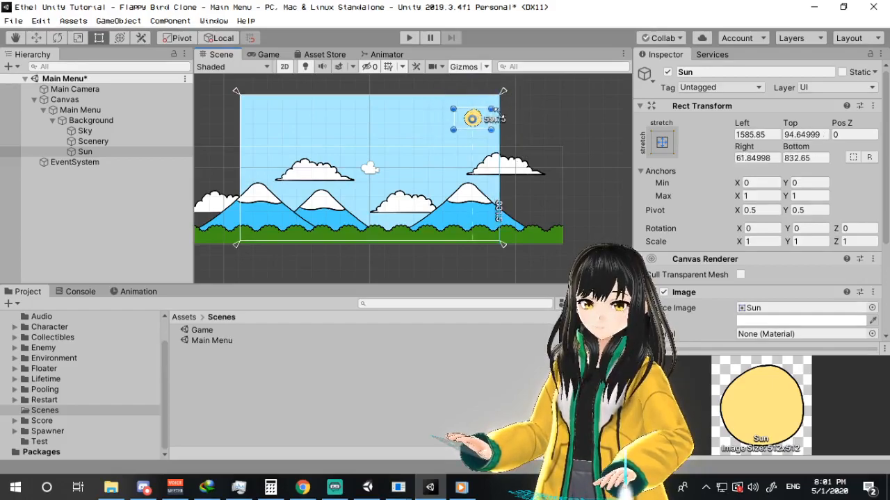
middle_drag(492, 121, 535, 166)
Step: Collapse the Background object's children and preview the menu background in the Game view
click(52, 121)
middle_drag(401, 197, 379, 182)
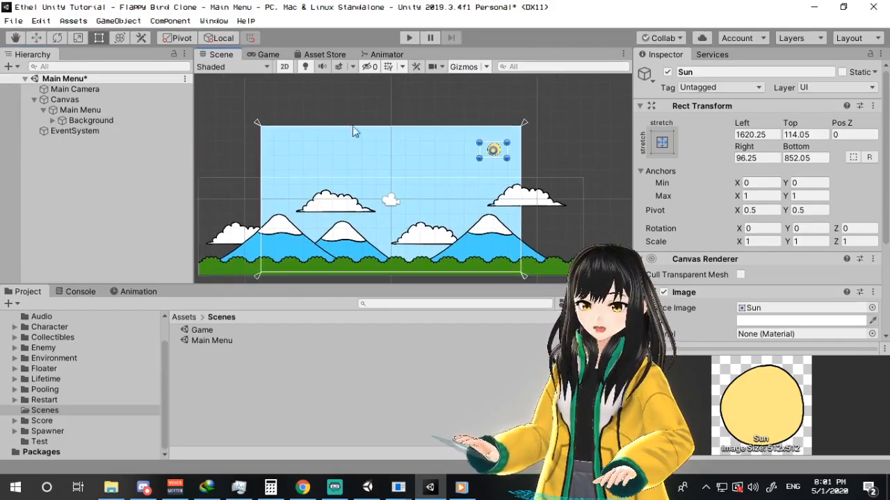
click(264, 55)
click(222, 56)
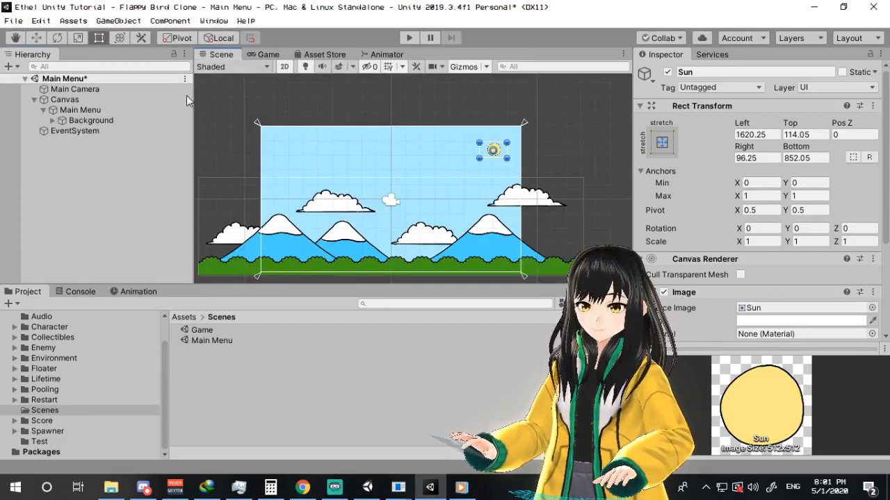
Step: Add a UI Text object under Main Menu and name it Title
right_click(97, 112)
mouse_move(167, 328)
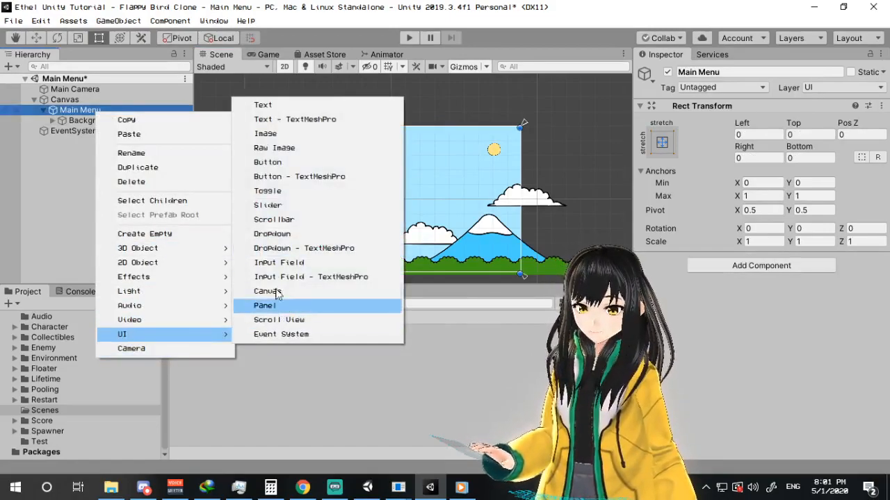
click(307, 109)
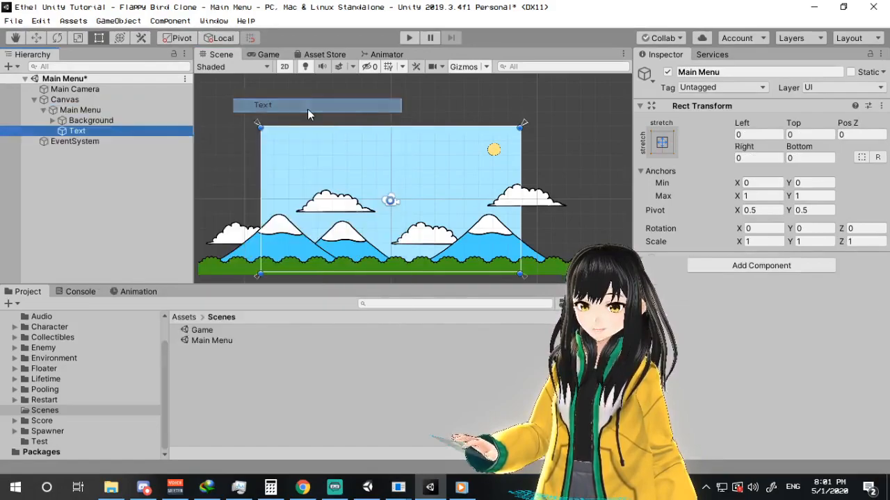
text(Title)
key(Return)
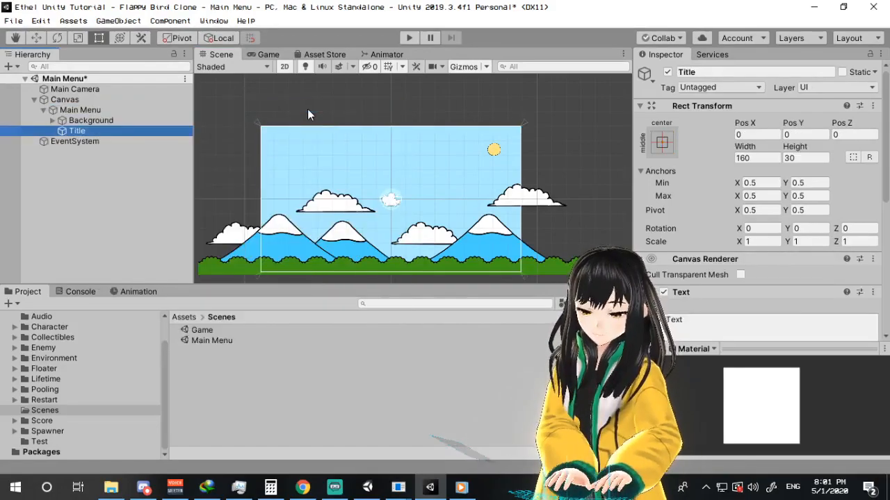
Step: Set the Title object's text content to "Flappy Little Dragon"
scroll(695, 333, down, 5)
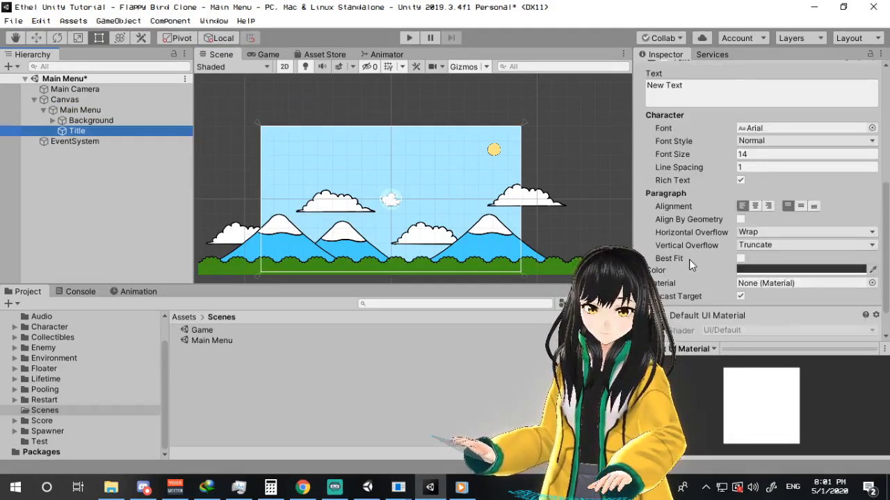
click(699, 88)
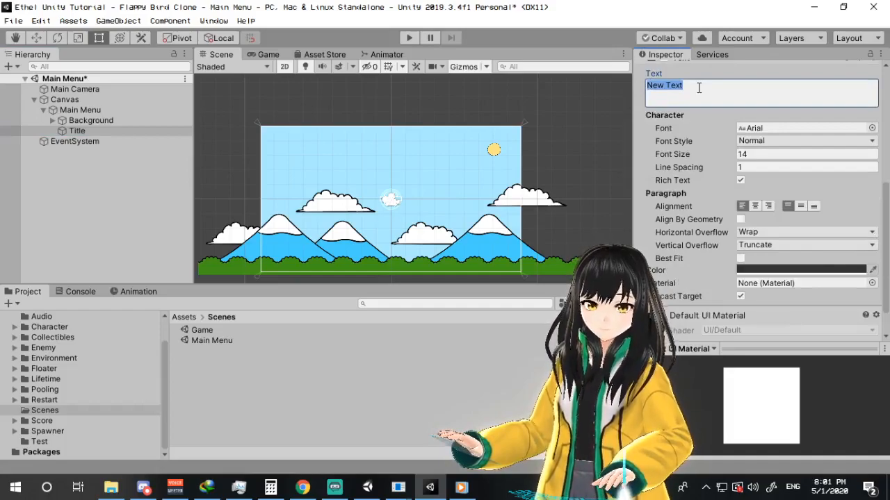
text(FL)
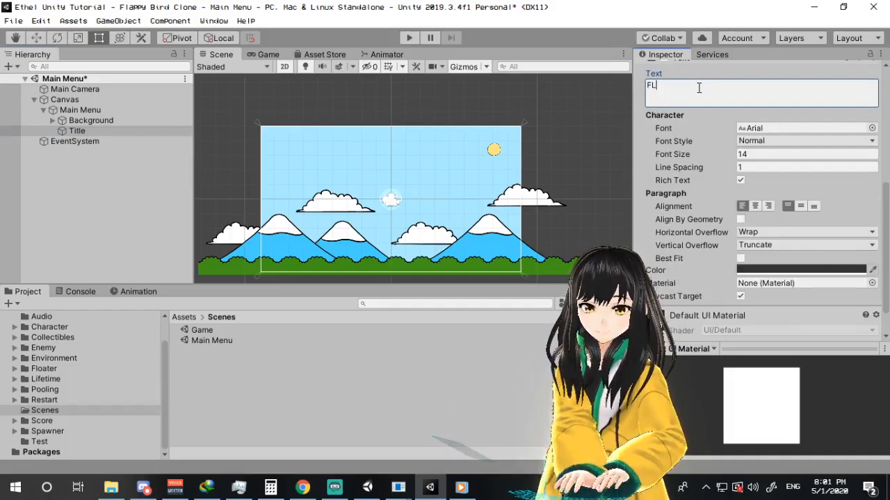
text(Flappy )
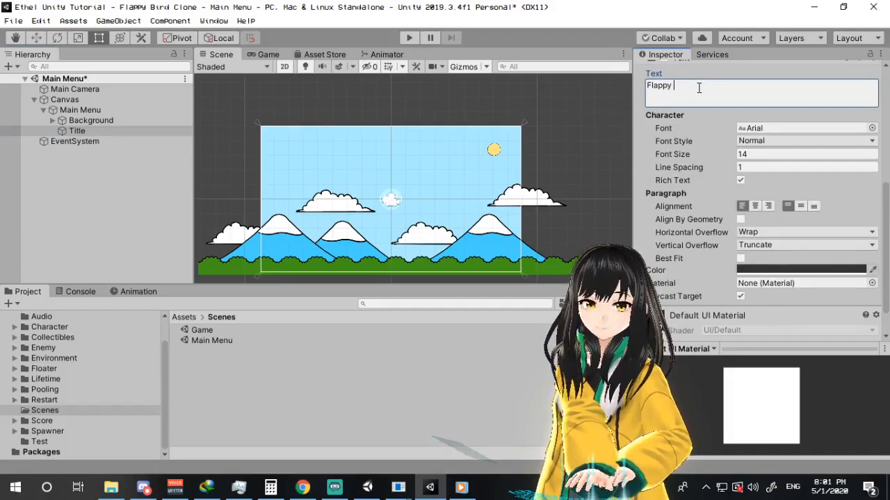
text(Little Dragon)
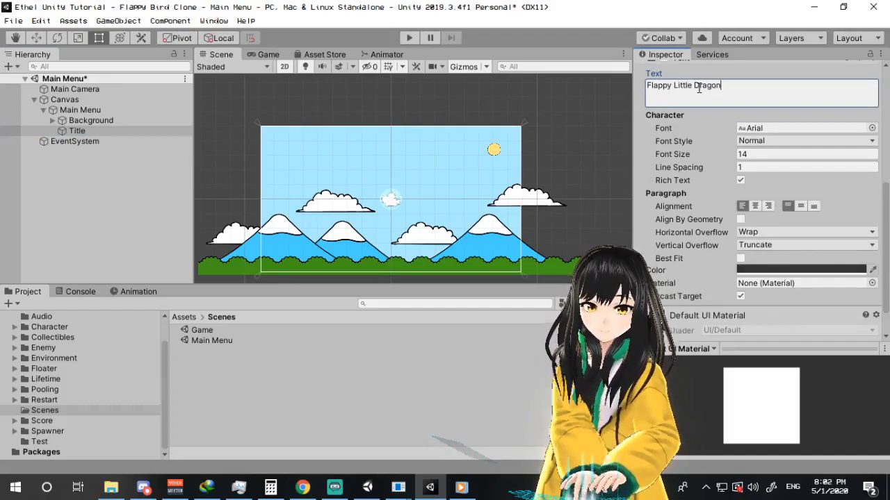
key(BackSpace)
Step: Enable Best Fit on the Title text with a Max Size of 120 and set its color to white
click(740, 259)
click(768, 285)
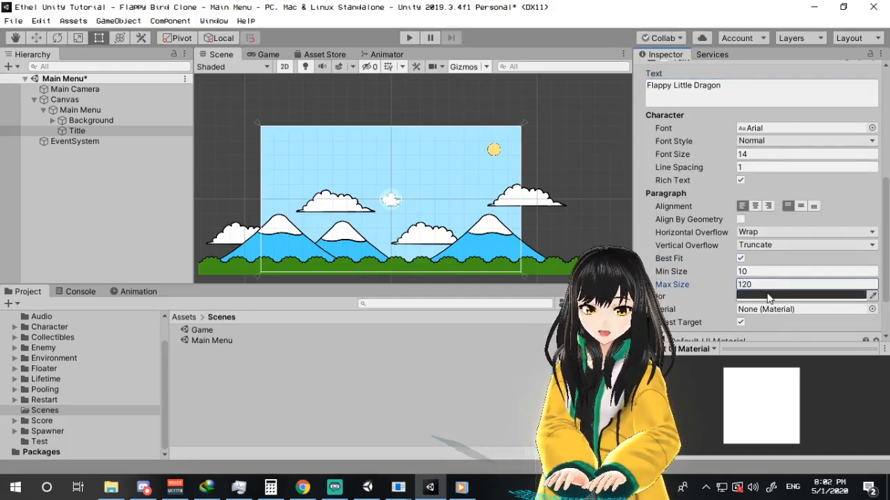
click(768, 296)
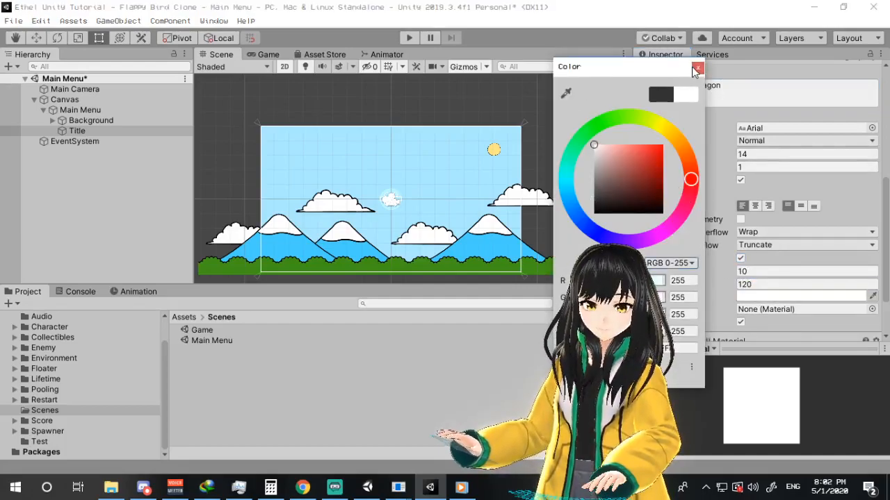
click(696, 69)
scroll(377, 201, up, 5)
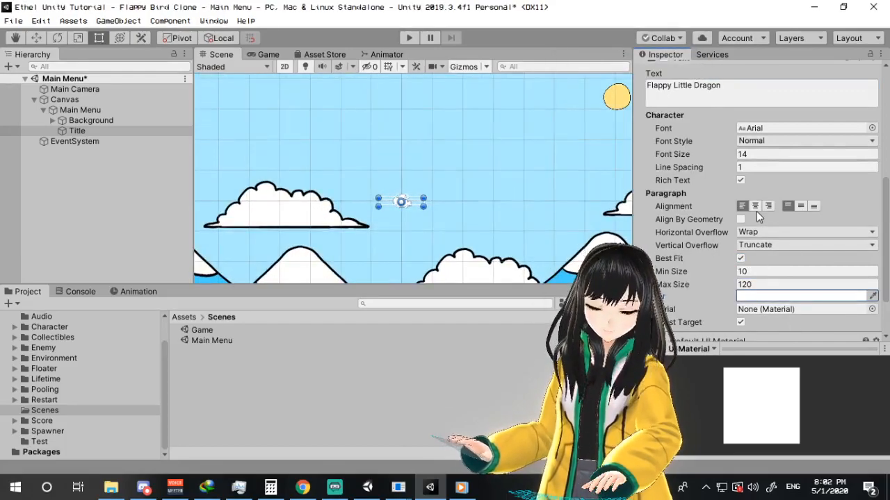
Step: Center the title text horizontally and vertically, enlarge its text box, and move it up into the sky above the clouds
scroll(442, 213, up, 2)
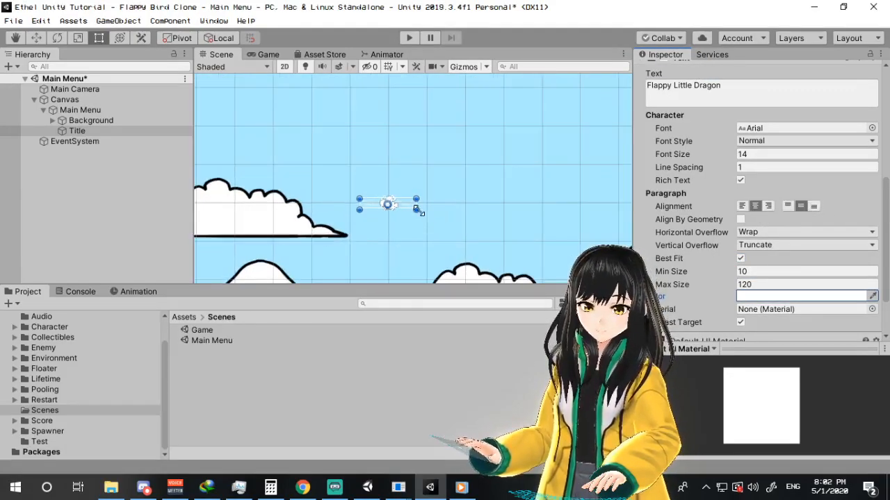
scroll(449, 233, down, 5)
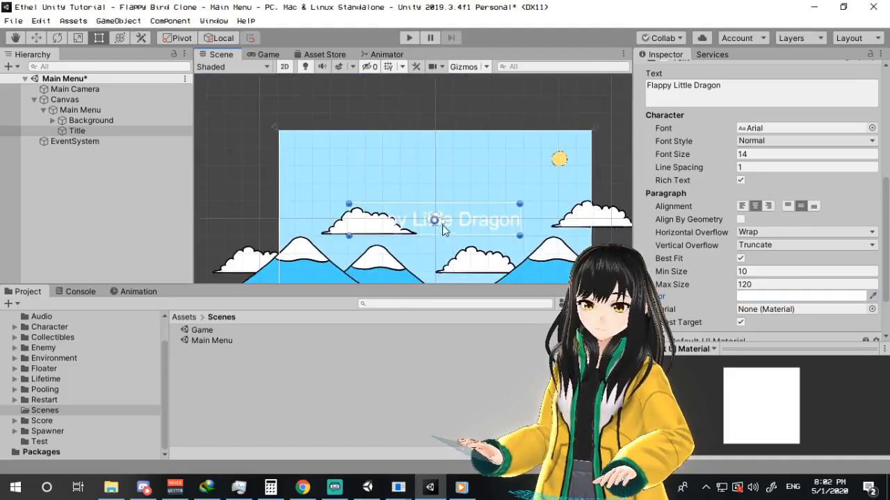
drag(443, 118, 444, 124)
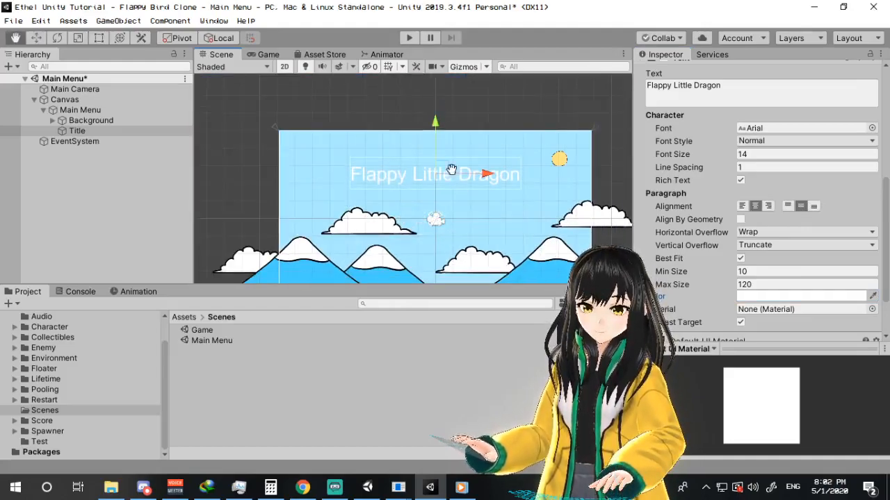
middle_drag(456, 174, 439, 146)
key(t)
mouse_move(502, 161)
alt+shift+mouse_down()
mouse_move(532, 169)
mouse_move(509, 163)
alt+shift+mouse_up()
Step: Set the Title text's font style to Bold
scroll(771, 301, down, 2)
click(769, 327)
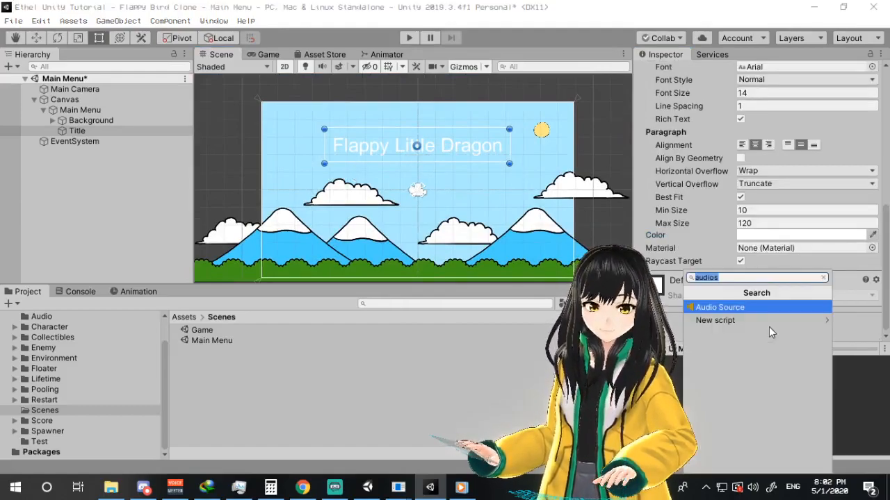
click(806, 77)
click(806, 79)
click(804, 109)
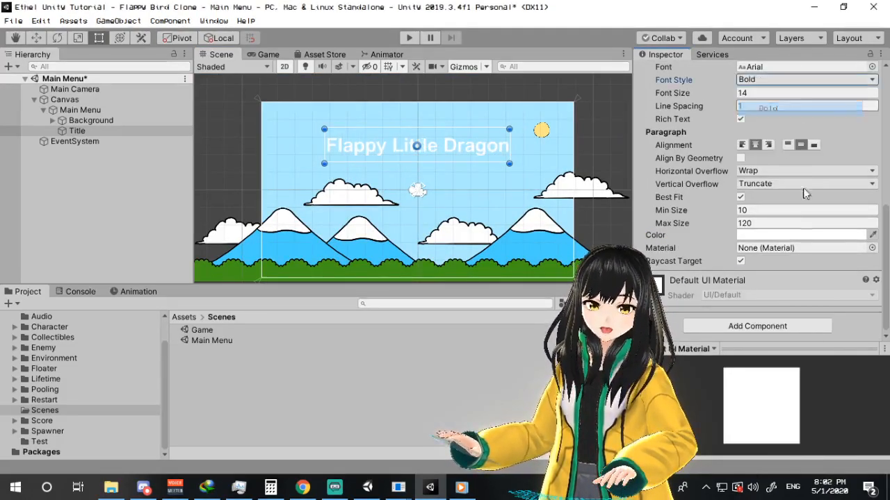
Step: Add a Shadow component to the Title object
click(780, 326)
text(shyado)
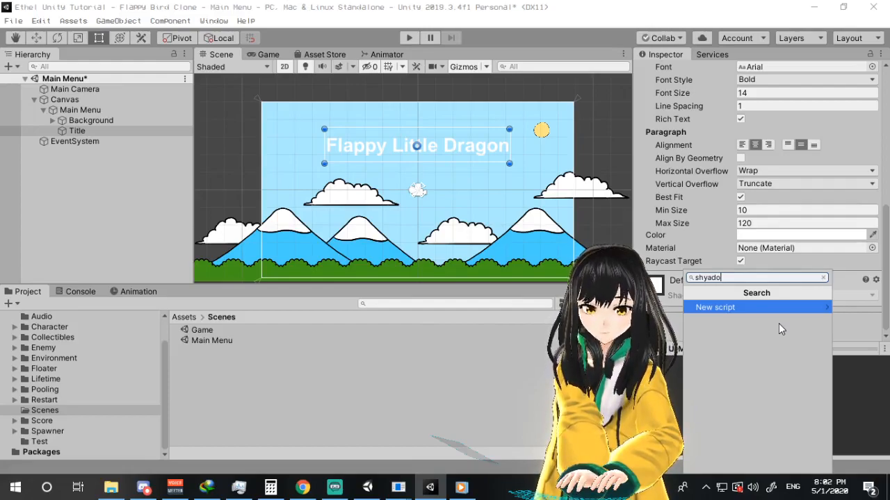
text(slkakd)
key(ctrl+a)
text(shado)
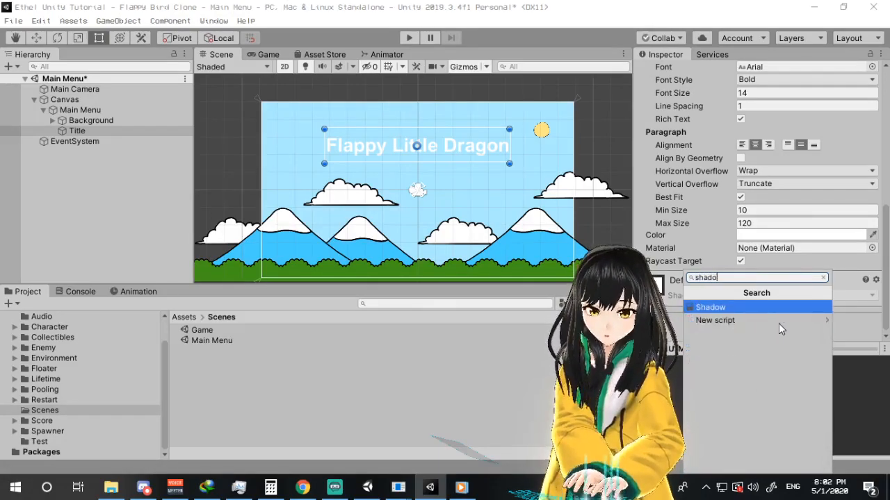
key(Return)
Step: Set the title shadow's effect distance to X 10 and Y -10
click(780, 321)
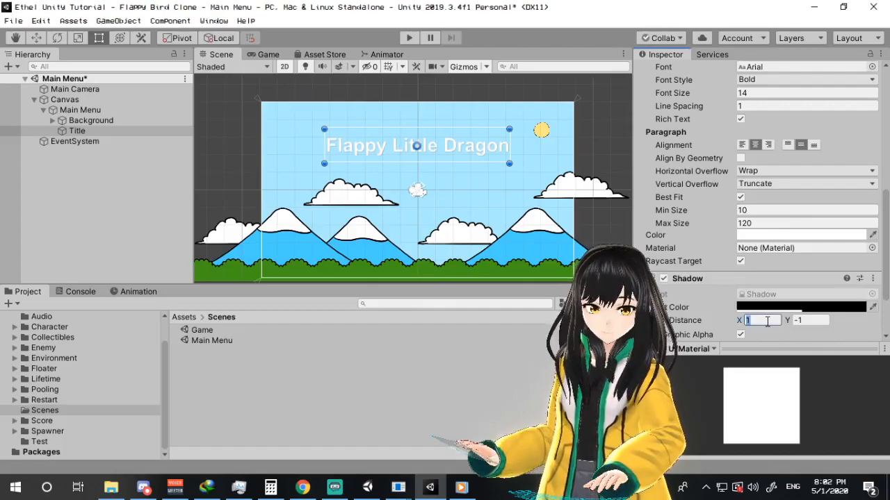
text(10)
key(Tab)
text(-10)
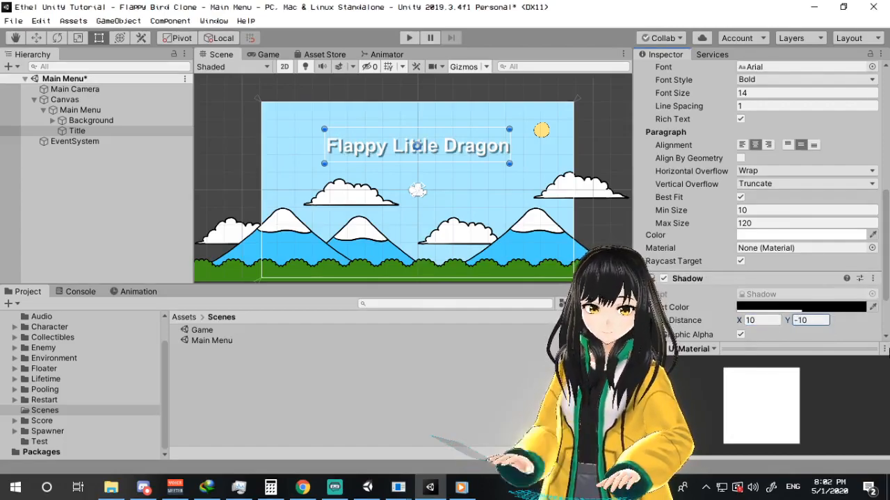
Step: Make the title shadow's black effect color fully opaque with an alpha of 255
click(836, 308)
drag(650, 76, 403, 87)
drag(398, 344, 431, 344)
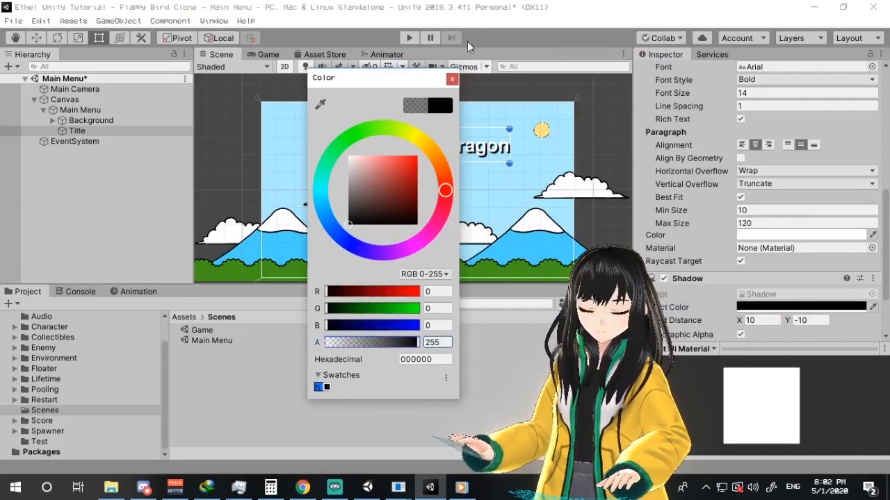
click(452, 78)
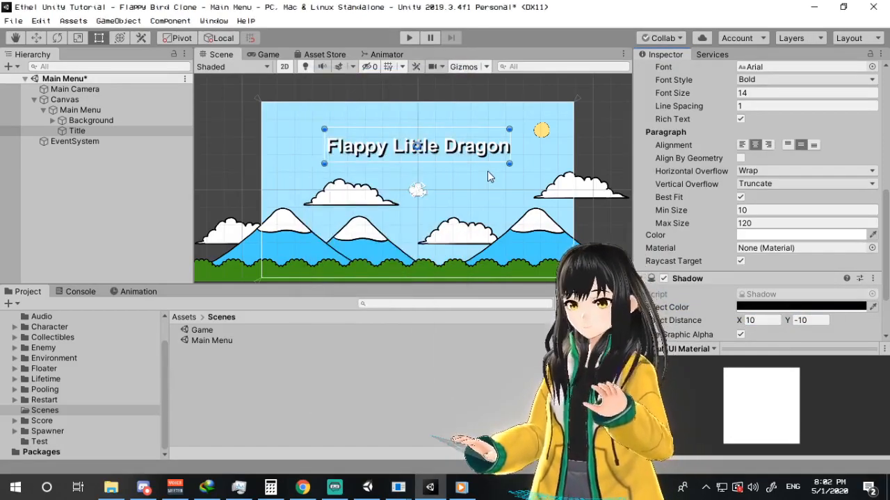
middle_drag(470, 209, 473, 187)
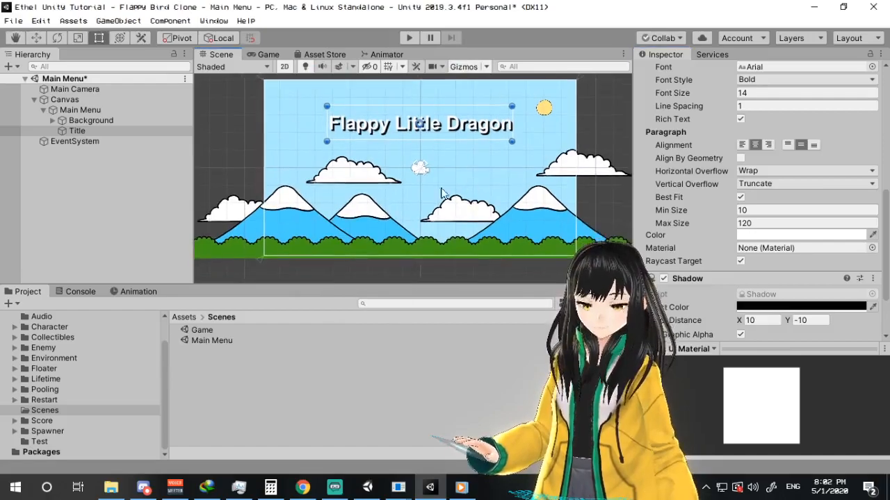
Step: Create an empty object named Tap To Start under Main Menu and stretch it in both directions to fill its parent
right_click(98, 110)
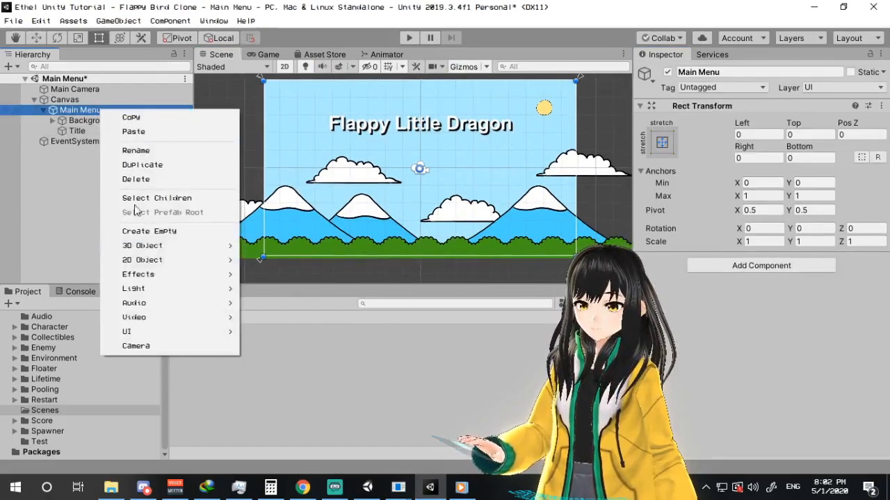
click(167, 232)
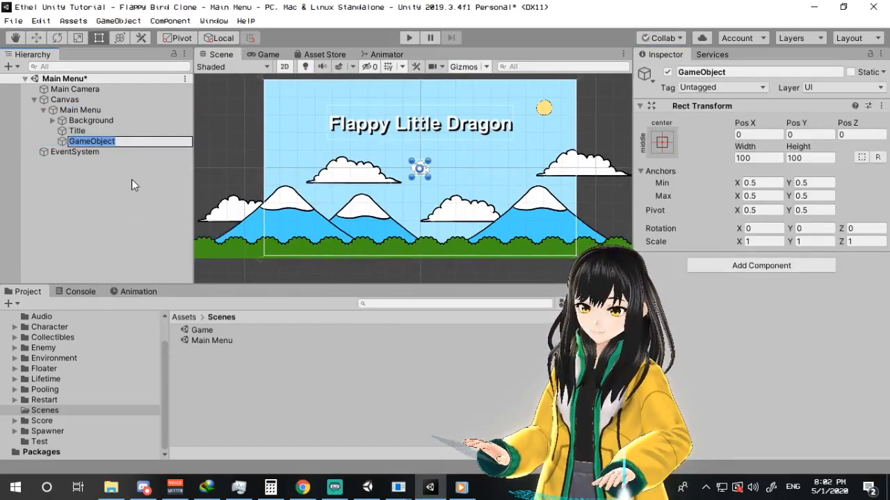
text(Tap To Star)
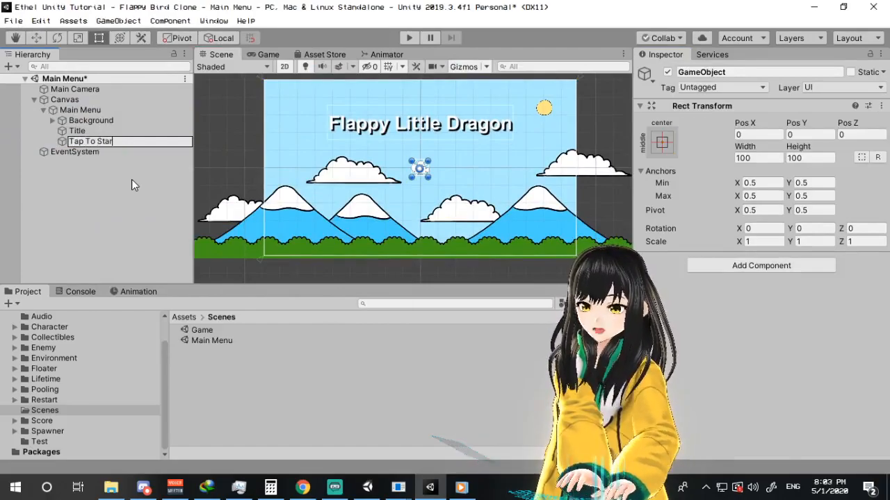
text(t)
key(Return)
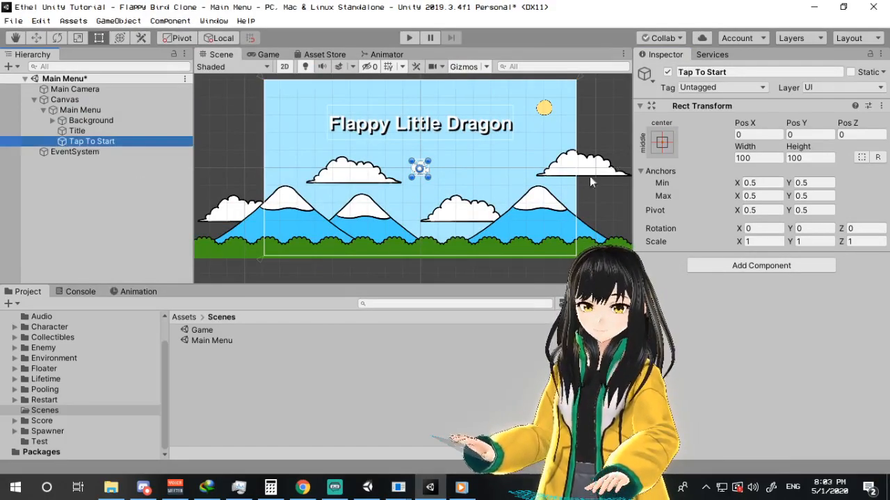
click(662, 143)
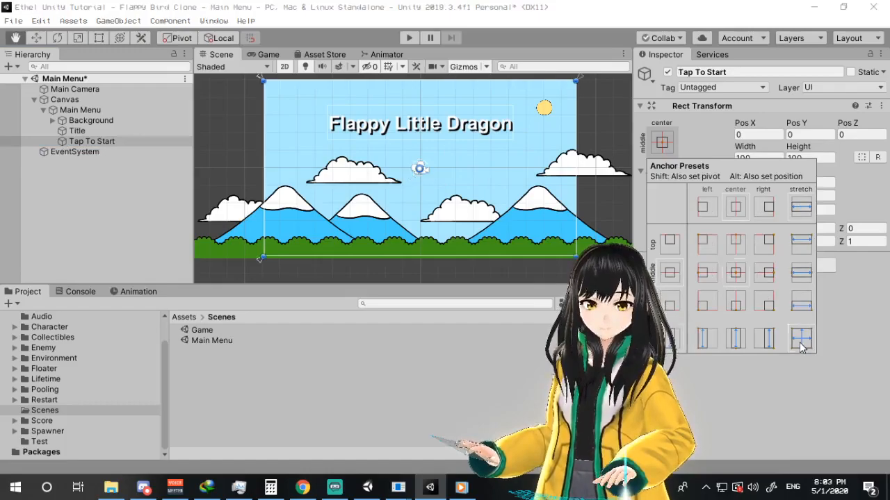
click(801, 341)
key(f)
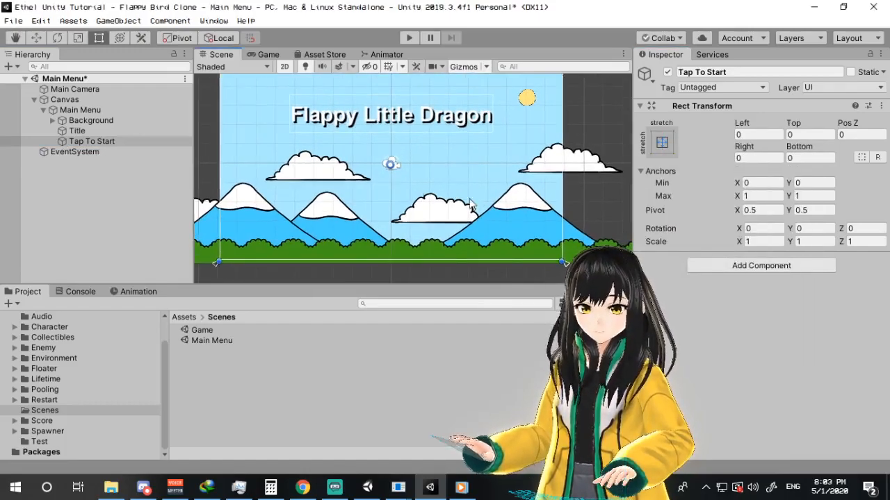
Step: Add a UI Button named Tap under Tap To Start and stretch it to fill the whole parent area
right_click(125, 142)
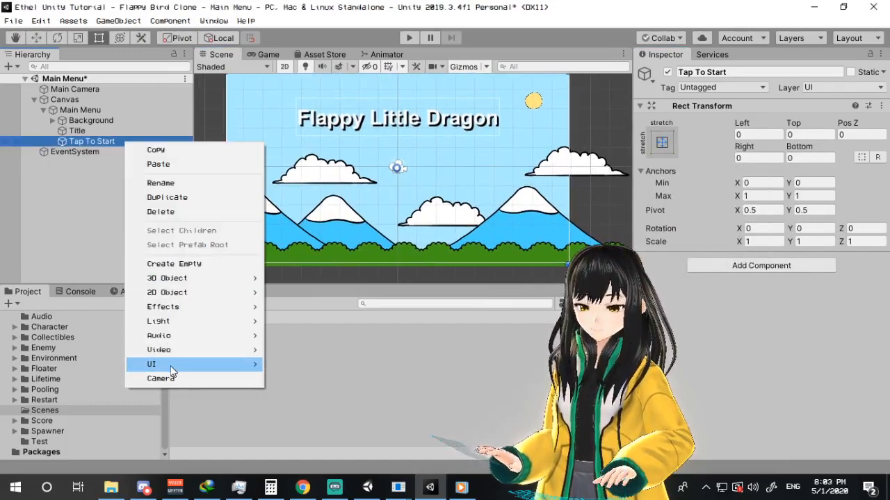
mouse_move(171, 367)
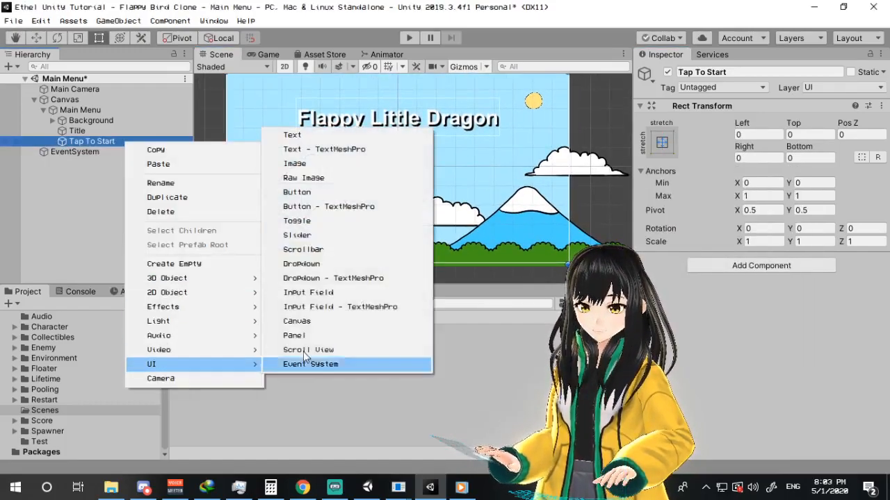
click(313, 198)
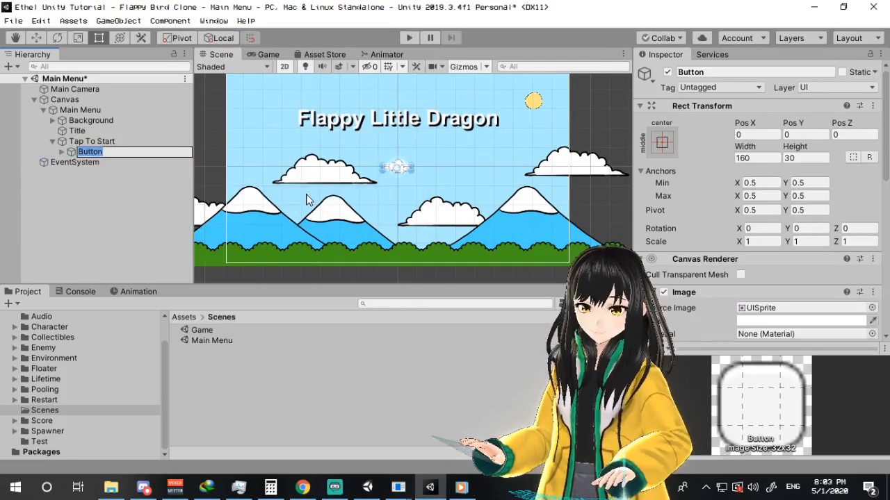
text(Tap)
key(Return)
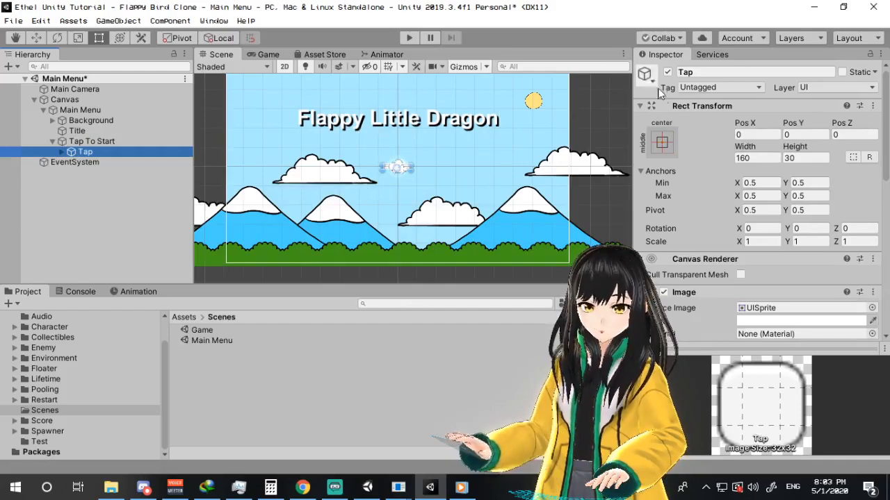
click(661, 141)
alt+click(801, 338)
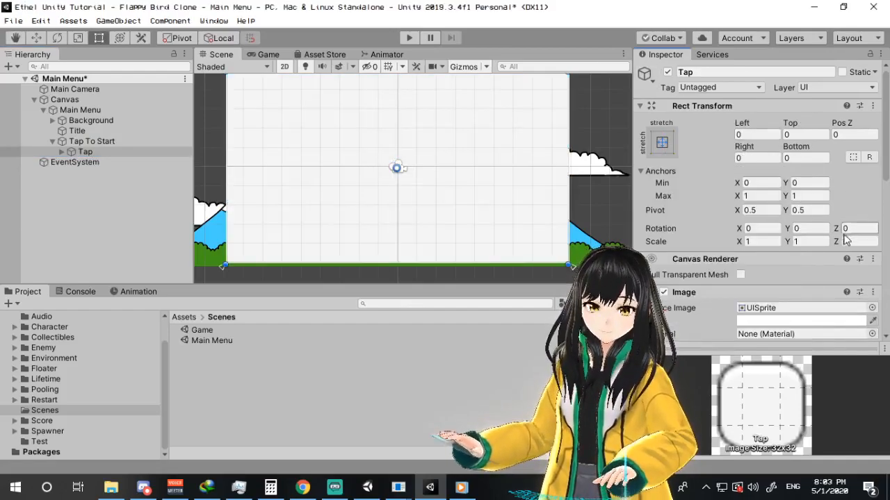
Step: Make the Tap button's image fully transparent by setting its color alpha to 0
scroll(784, 130, down, 5)
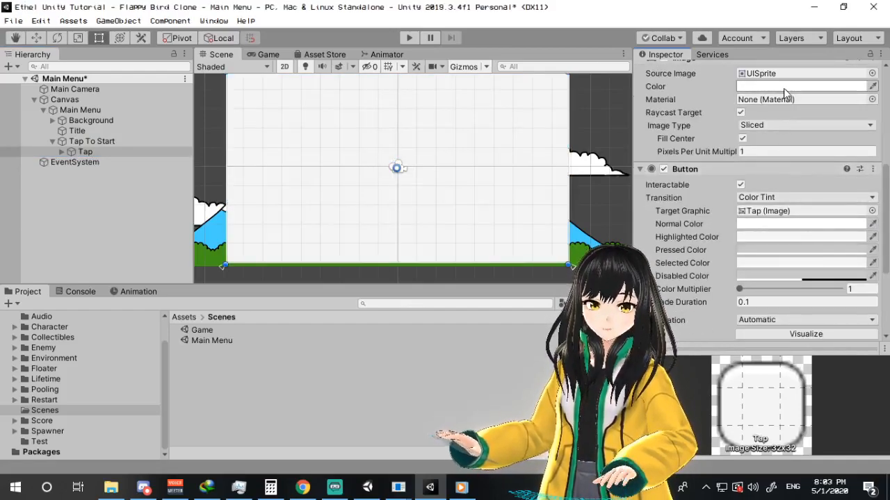
click(801, 86)
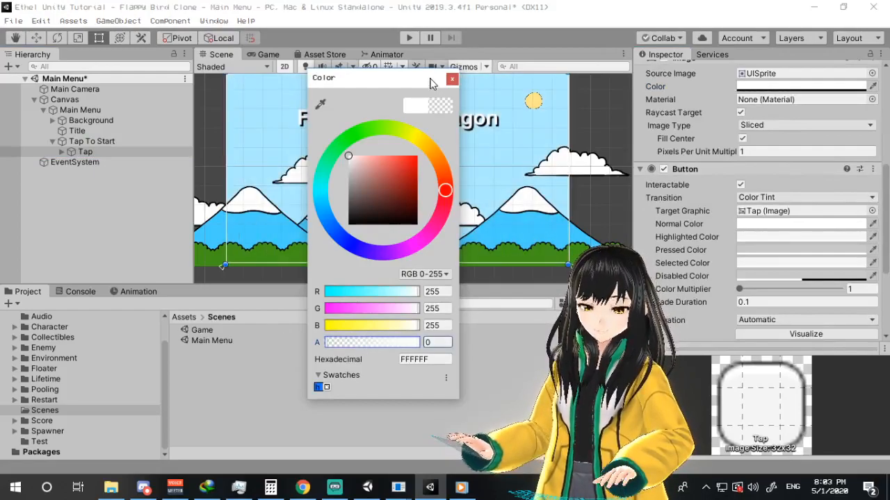
click(452, 78)
Step: Enable Best Fit on the Tap button's child Text and set its color to black
click(62, 151)
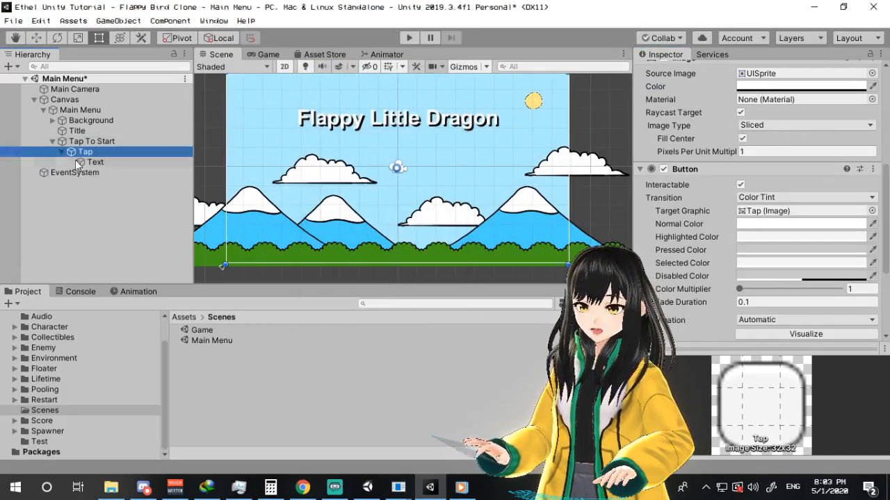
click(101, 162)
key(f)
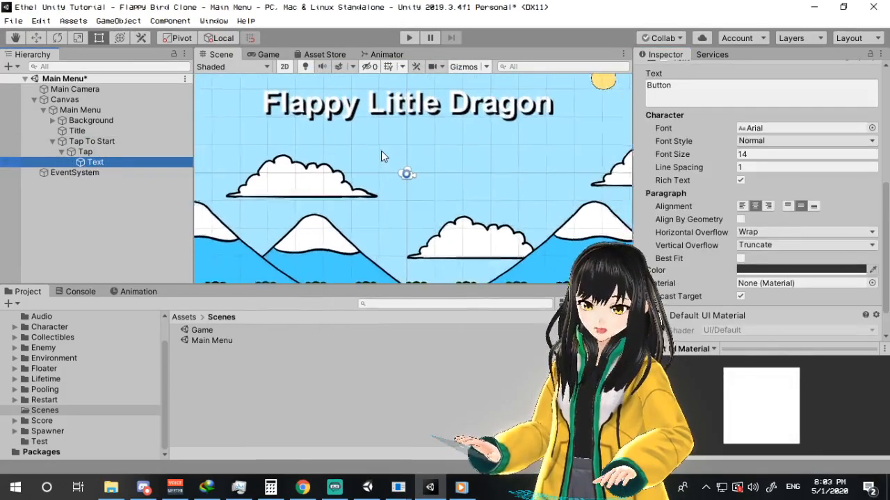
click(741, 258)
click(760, 285)
click(765, 296)
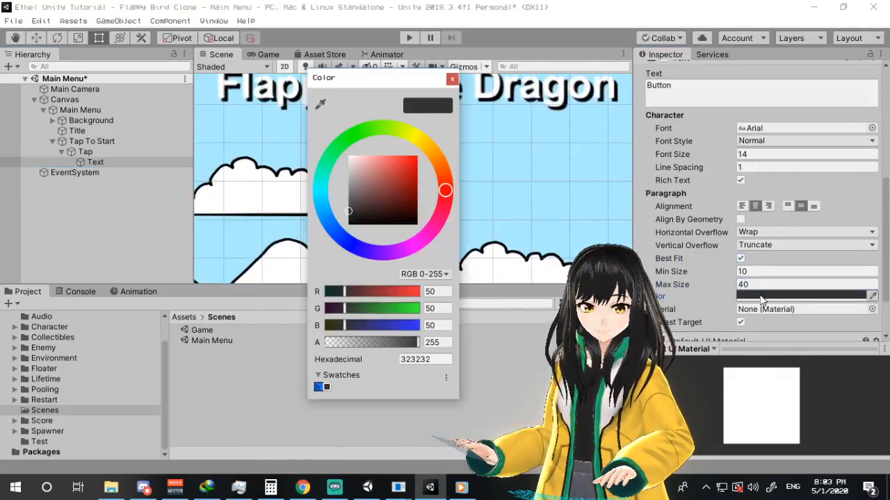
click(450, 77)
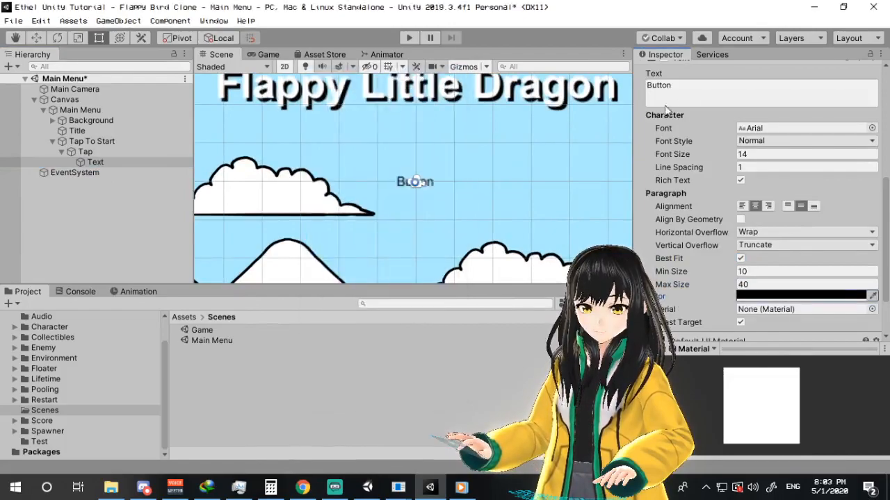
Step: Set the button's text content to "Tap To Start" and preview the menu in the Game view
click(711, 96)
key(ctrl+a)
text(Tap To Start)
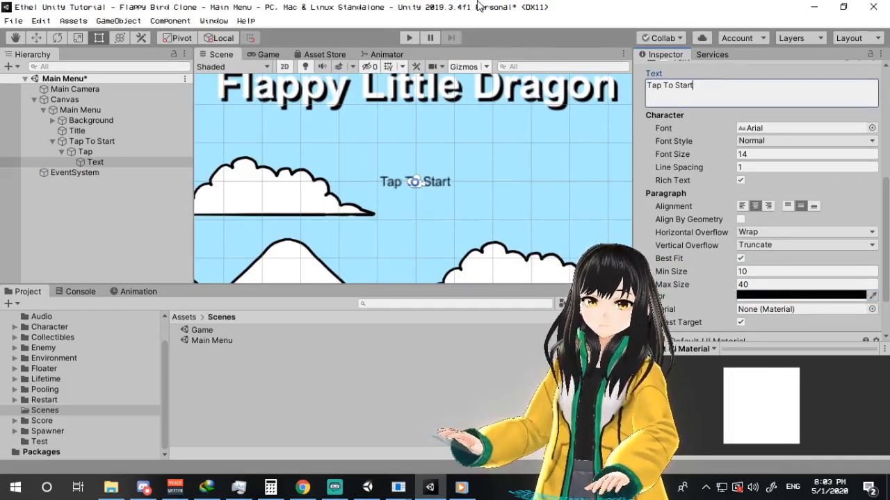
click(248, 56)
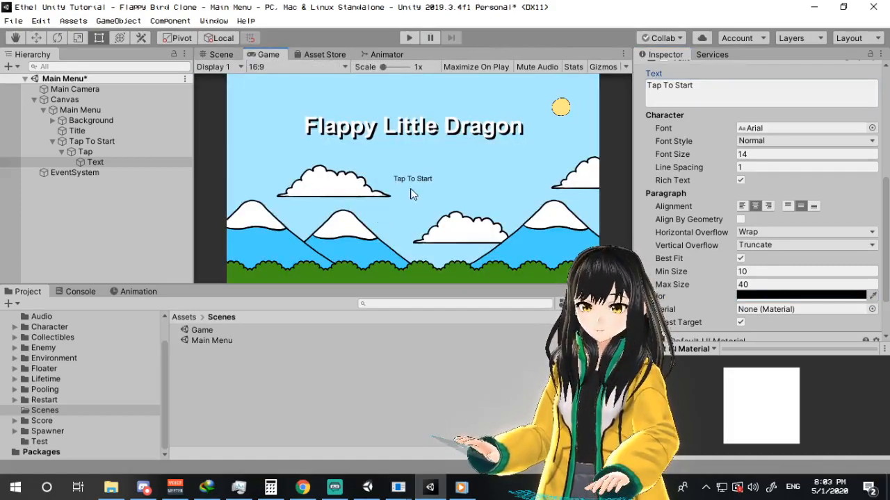
Step: Create an empty object named Menus under Main Menu and save the scene
click(52, 141)
click(98, 111)
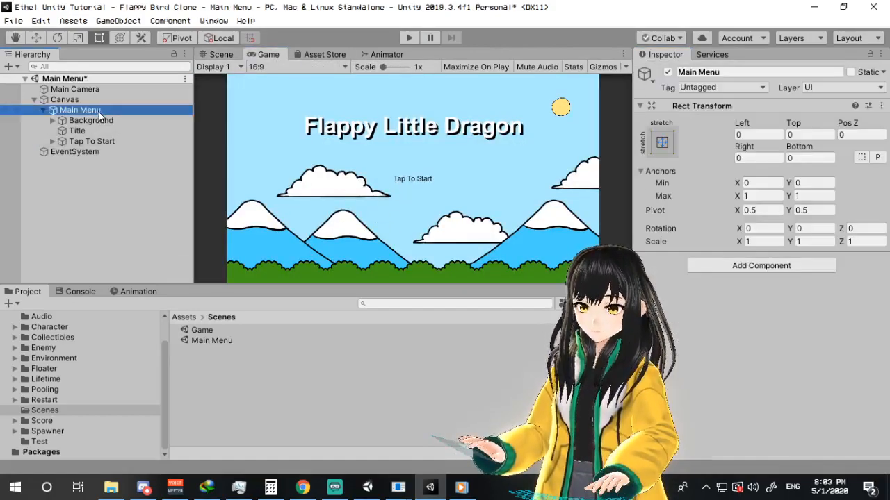
right_click(98, 112)
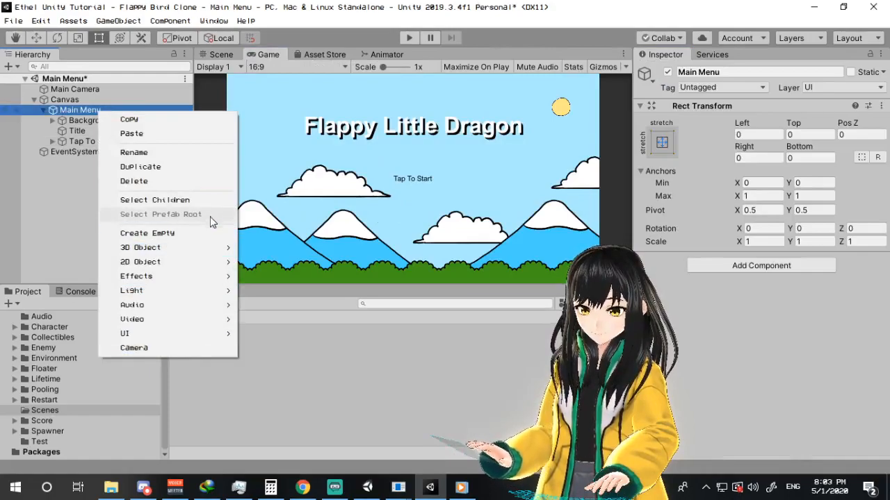
click(148, 233)
text(Menus)
key(Return)
key(ctrl+s)
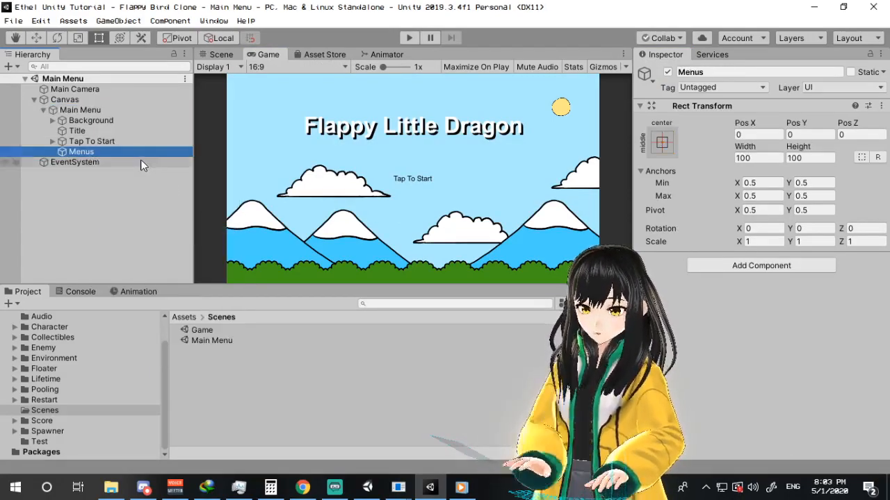
Step: Stretch the Menus object to fill its parent on all sides, and frame the layout in the Scene view
click(662, 142)
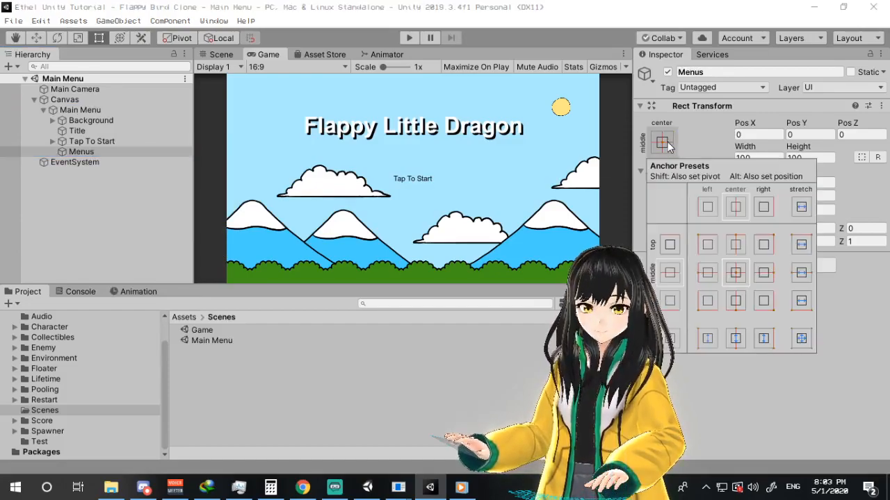
alt+click(801, 339)
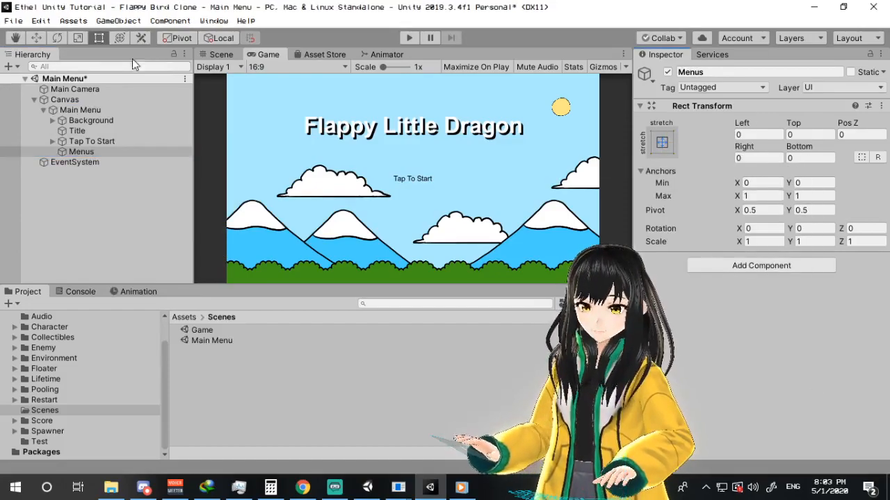
click(220, 55)
double_click(76, 143)
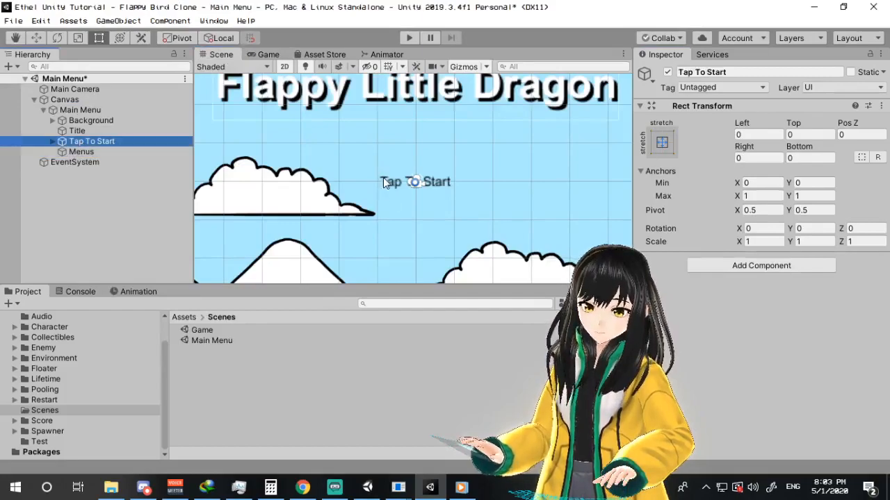
Step: Add a UI Button under Menus and enlarge it symmetrically about its center to about 838 by 157
click(80, 151)
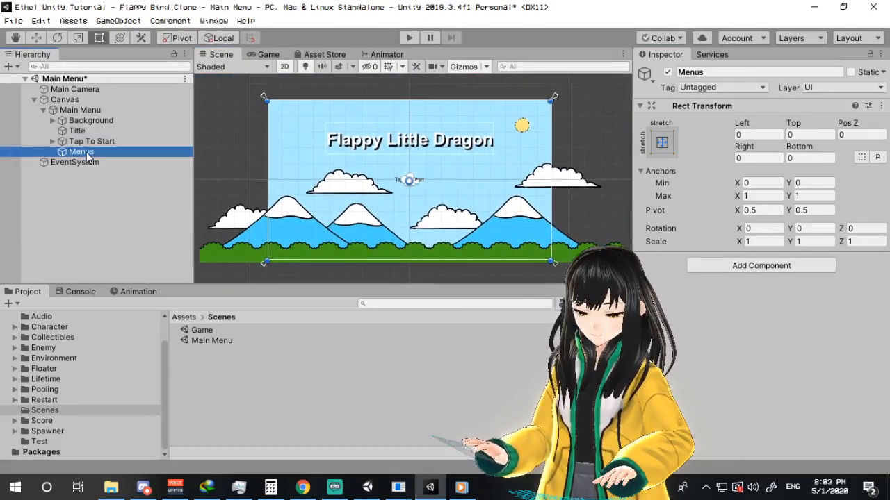
right_click(92, 153)
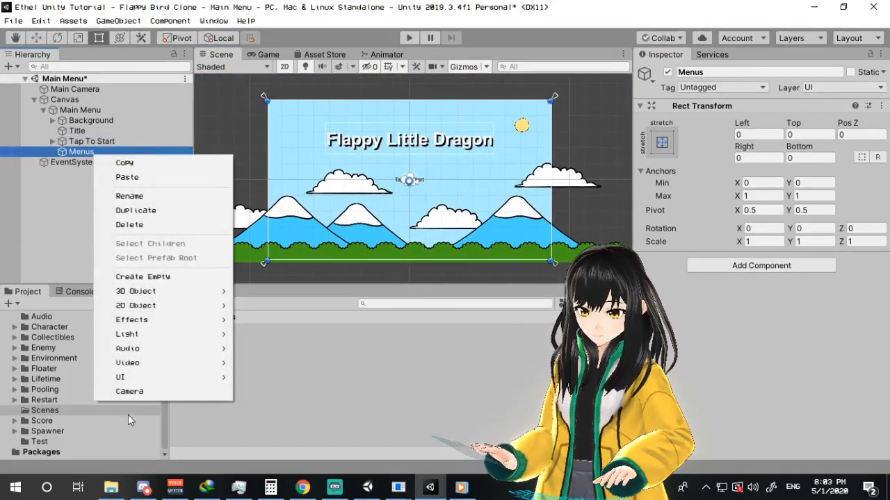
mouse_move(167, 376)
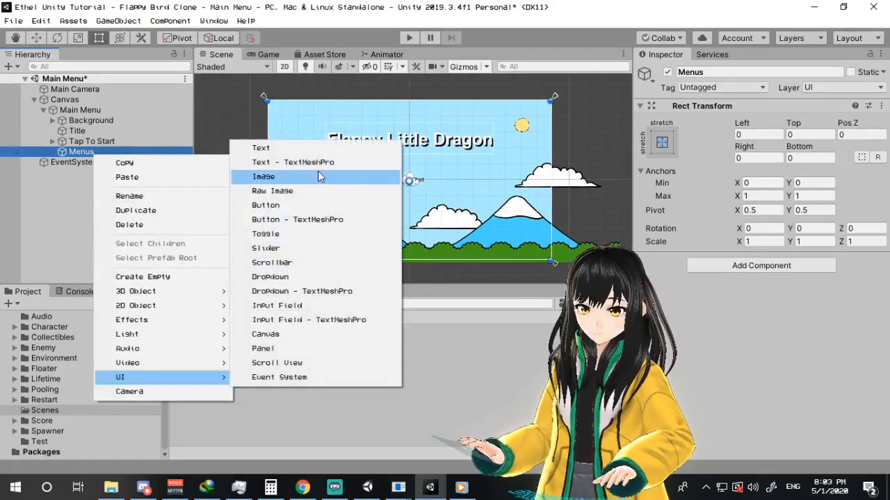
click(311, 206)
scroll(391, 197, up, 5)
key(t)
scroll(424, 171, up, 2)
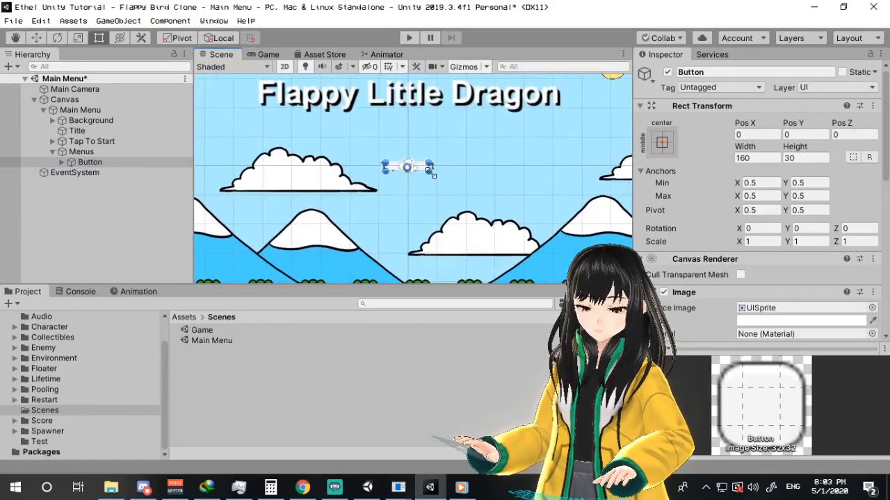
alt+shift+drag(431, 170, 520, 188)
Step: Rename the new button under Menus to "Play Button"
click(92, 162)
key(F2)
text(Play)
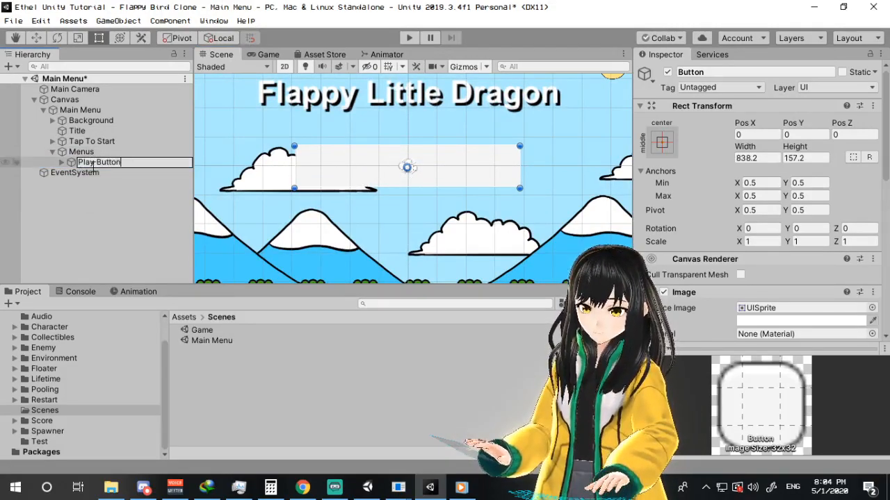
key(Return)
Step: Set the Play Button's child Text to "PLAY" and enable Best Fit on it
click(61, 162)
click(96, 173)
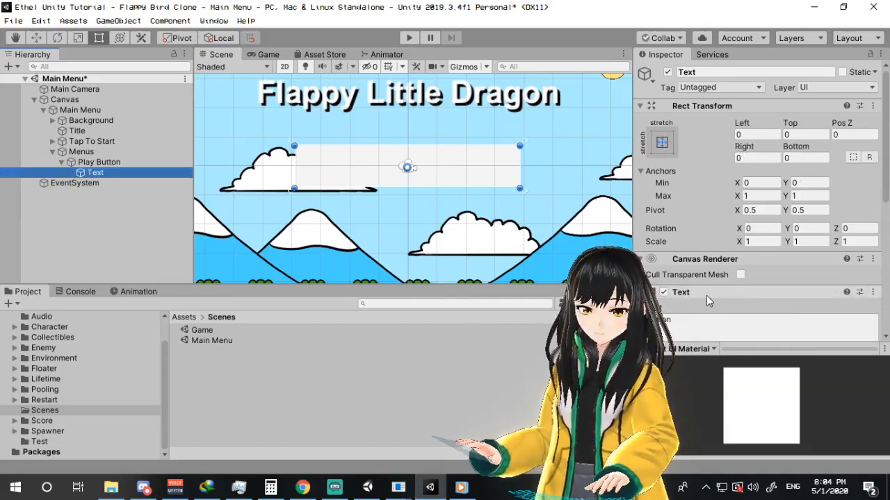
scroll(709, 300, down, 3)
click(713, 206)
text(P[L)
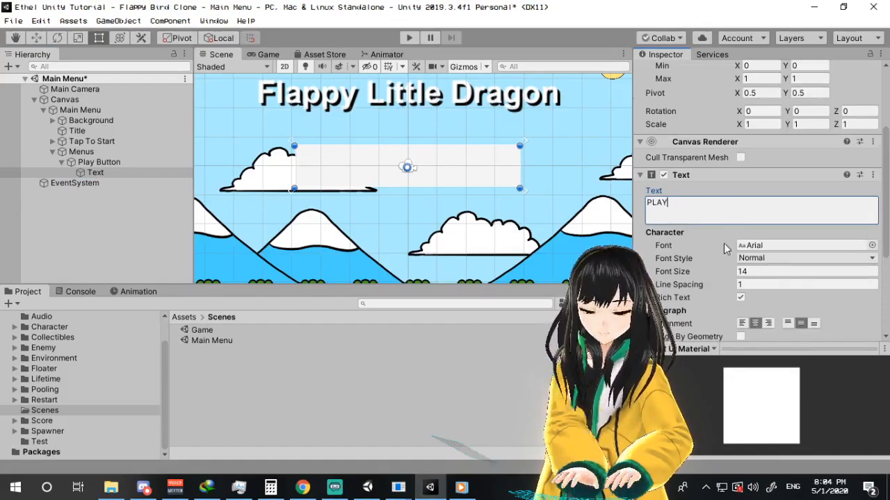
text(AY)
scroll(723, 243, down, 4)
click(740, 223)
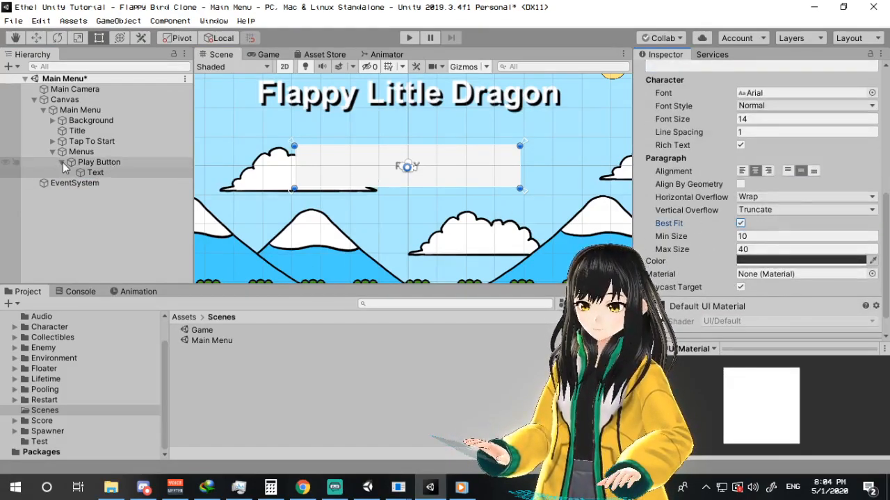
Step: Duplicate the Play Button and move the copy straight down, leaving a small gap beneath the original
click(62, 162)
click(98, 162)
click(268, 54)
click(222, 55)
key(w)
key(ctrl+d)
drag(417, 160, 417, 177)
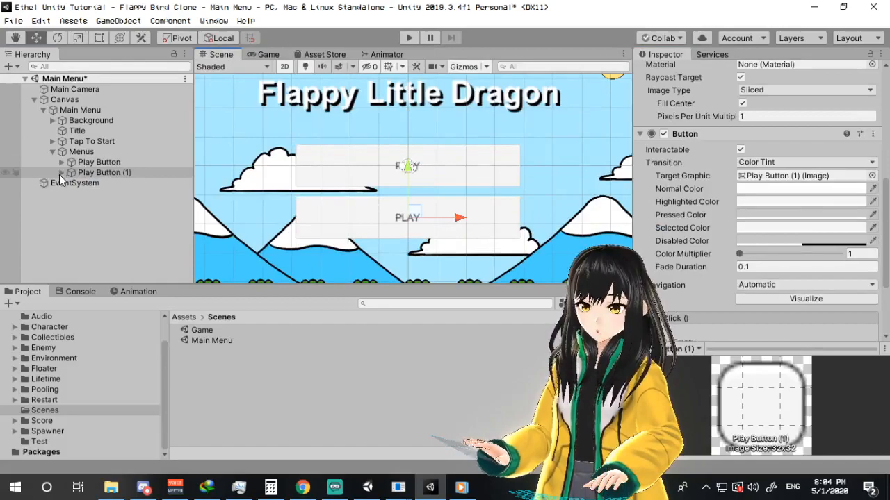
Step: Rename the duplicated button to "Quit Button"
click(86, 172)
text(Quit Bu)
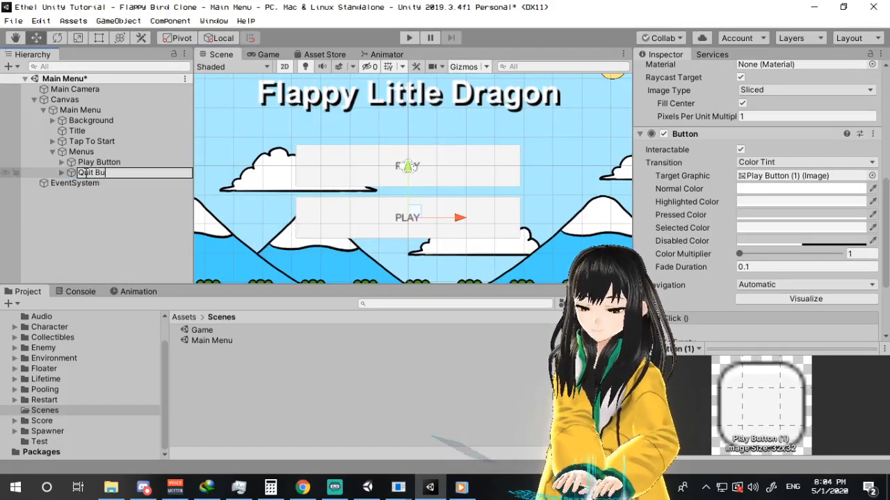
key(Return)
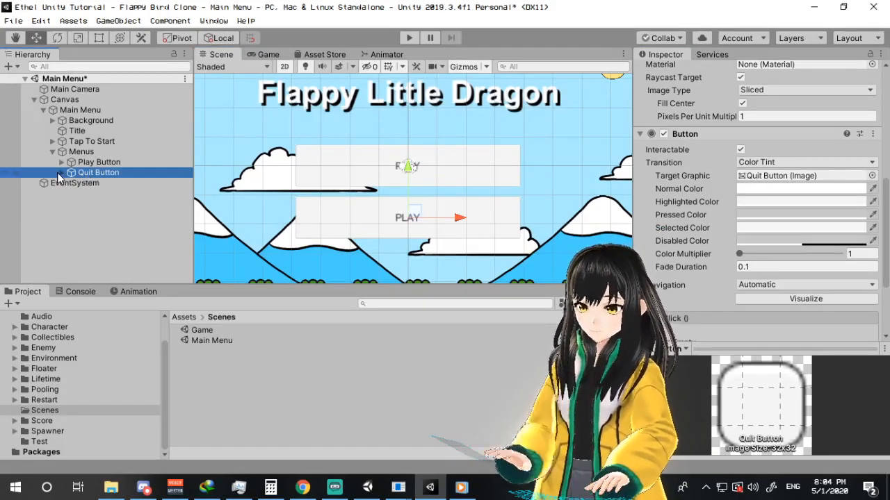
Step: Change the Quit Button's child Text to "QUIT" and save the scene
click(62, 172)
click(80, 183)
scroll(692, 155, up, 3)
click(725, 178)
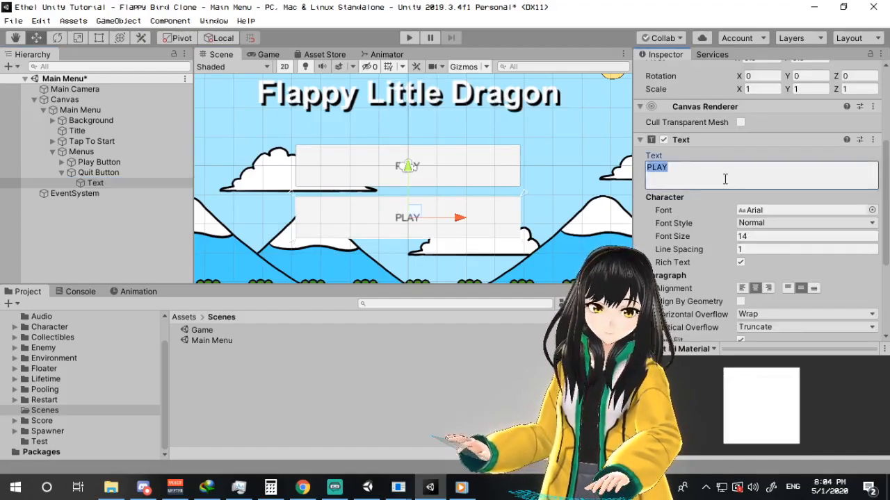
text(QUIT)
key(BackSpace)
key(BackSpace)
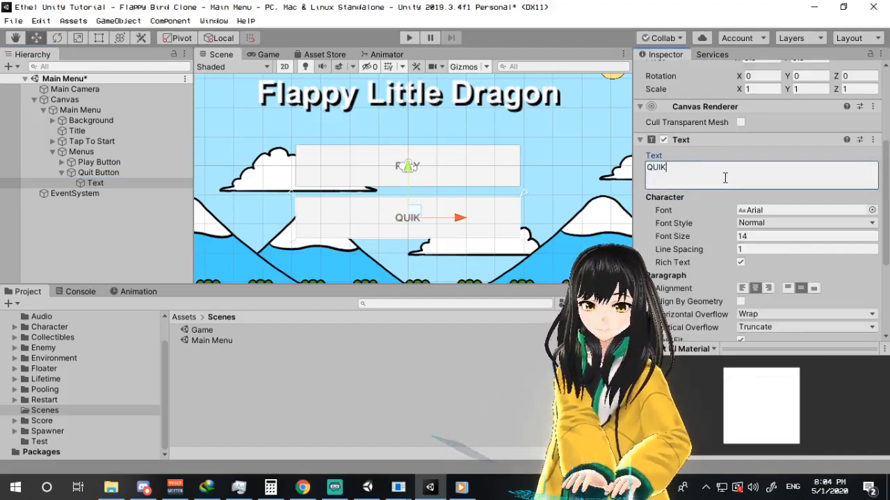
text(IT)
key(Return)
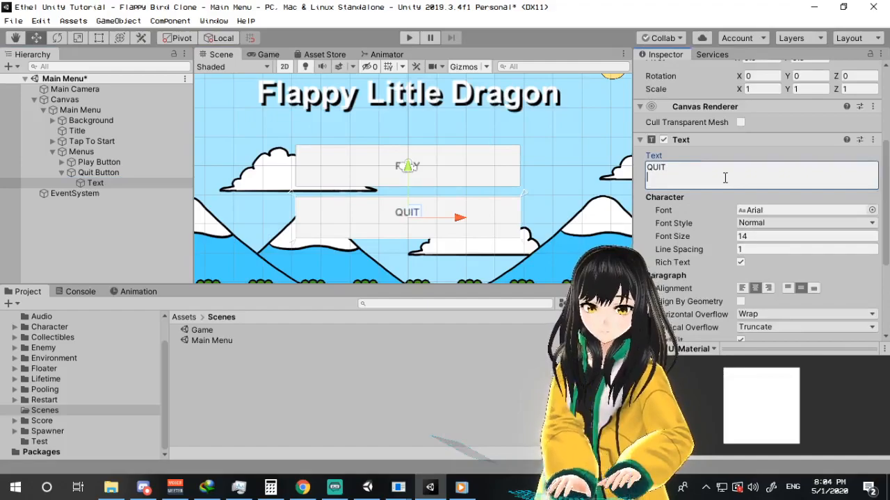
key(BackSpace)
key(ctrl+s)
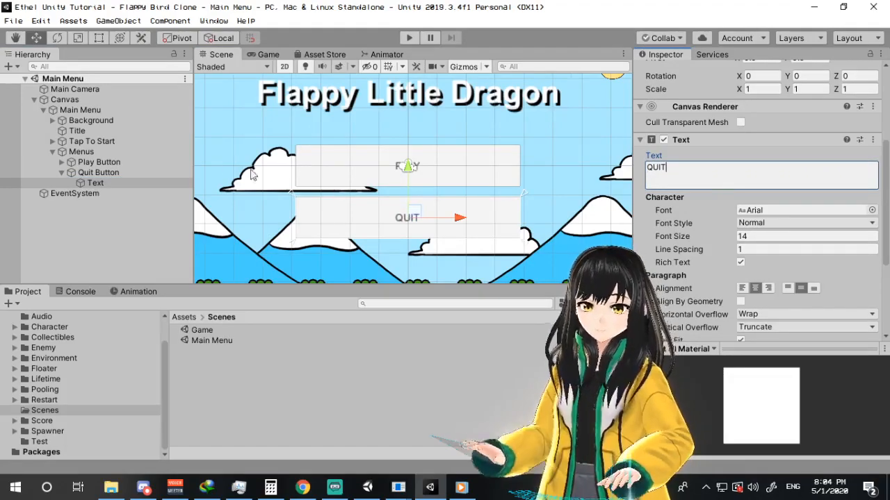
Step: Resize the Play and Quit buttons together so both are shorter in height and symmetrically wider
click(61, 173)
click(92, 172)
ctrl+click(99, 163)
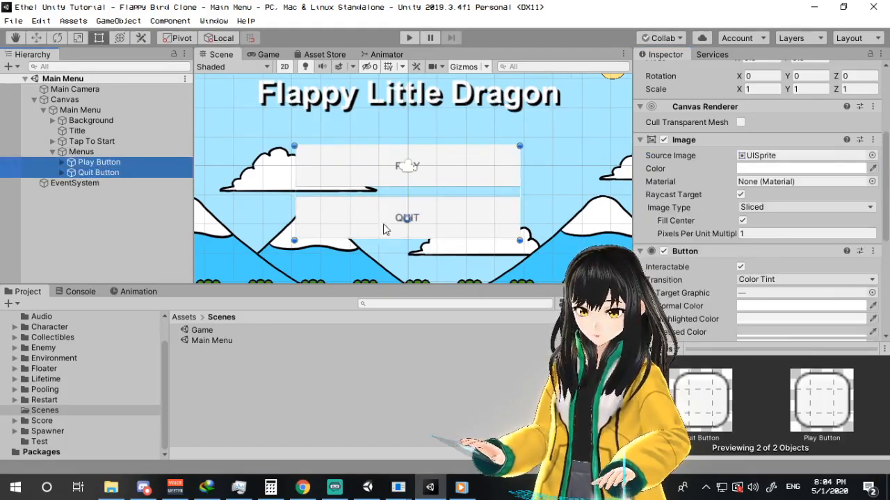
drag(424, 237, 424, 200)
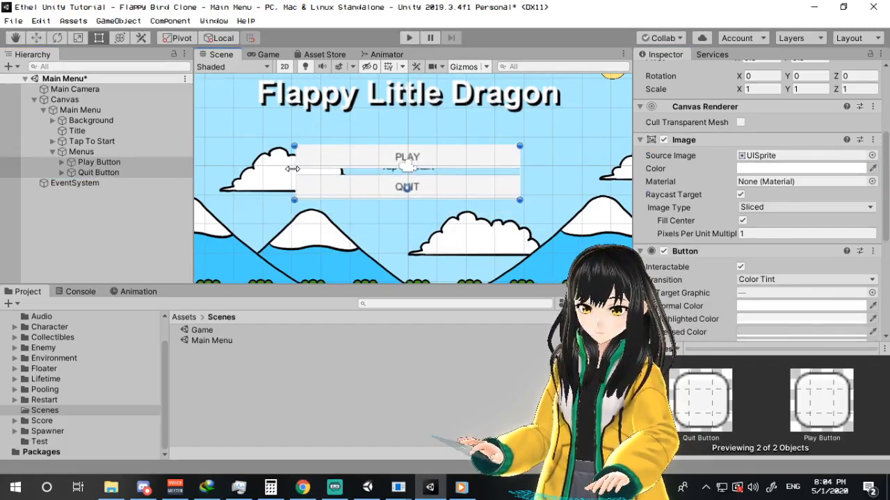
alt+drag(294, 169, 222, 156)
middle_drag(381, 162, 386, 147)
scroll(389, 150, down, 4)
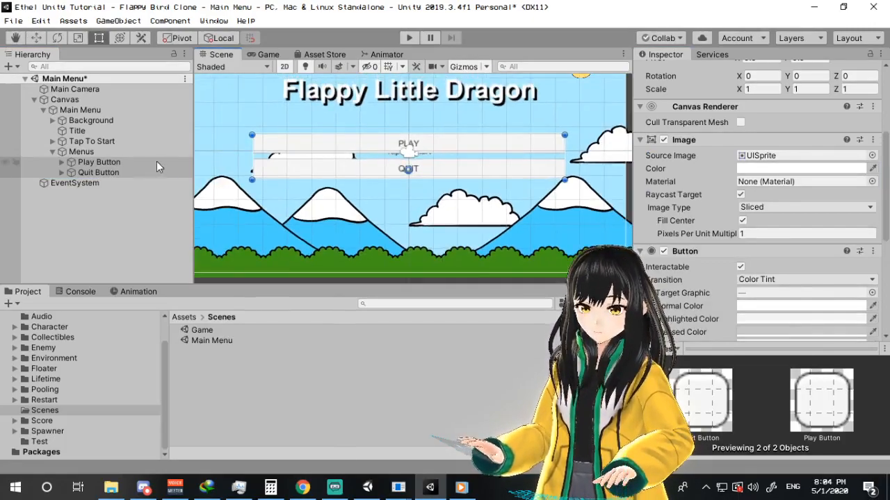
Step: Move both buttons slightly lower under the title, check them in the Game view and save the scene
key(w)
mouse_move(413, 125)
mouse_down()
mouse_move(414, 150)
mouse_move(419, 133)
mouse_up()
scroll(456, 152, down, 4)
middle_drag(456, 161, 442, 183)
click(53, 152)
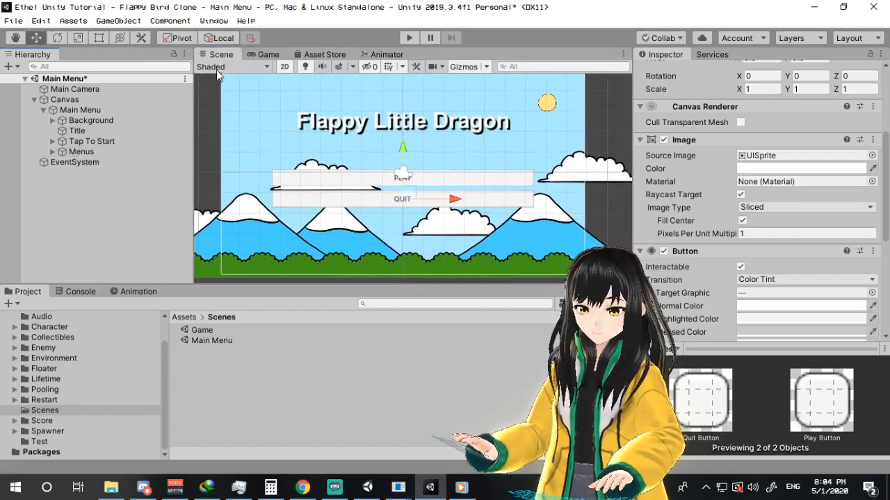
click(266, 54)
key(ctrl+s)
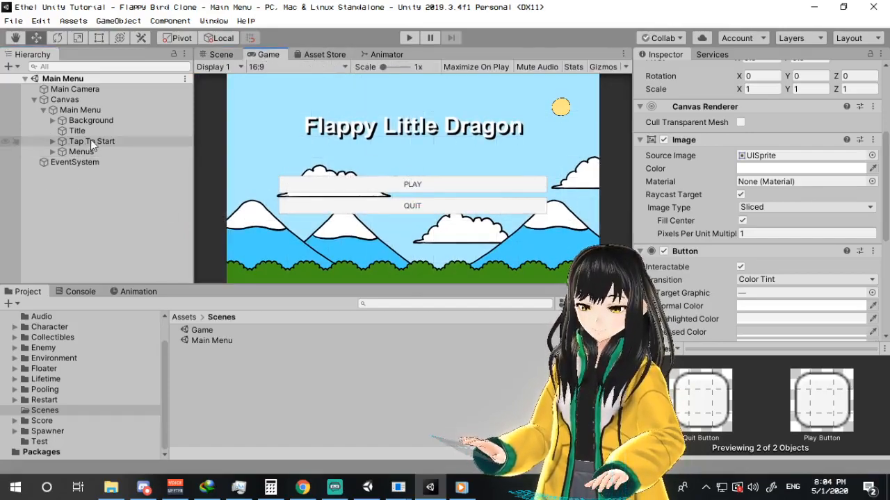
Step: Deactivate the Menus object and place it above Tap To Start in the hierarchy
click(104, 151)
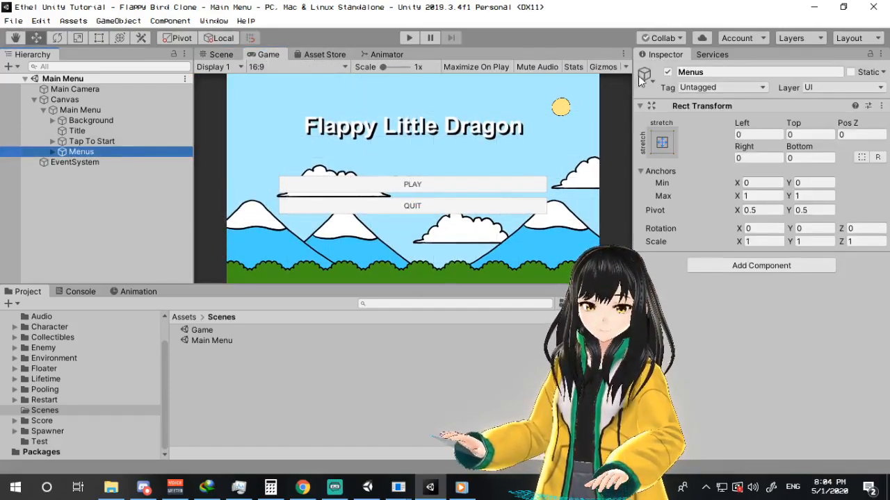
click(667, 73)
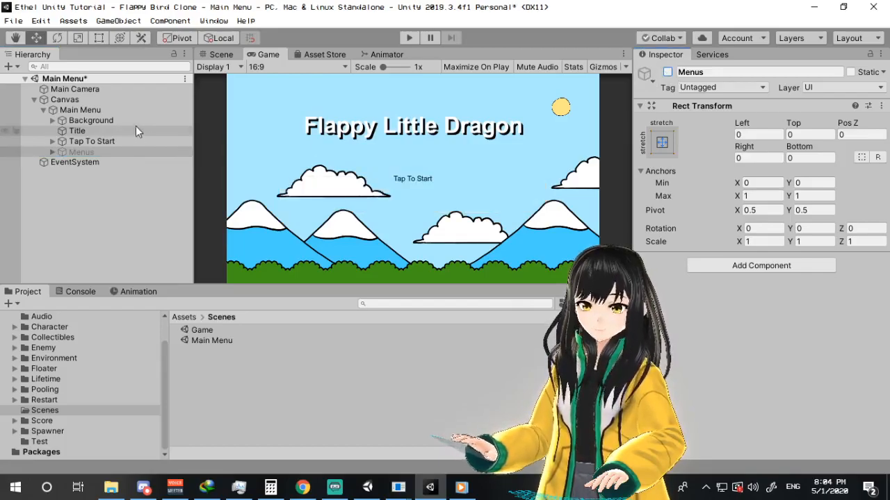
drag(126, 152, 122, 135)
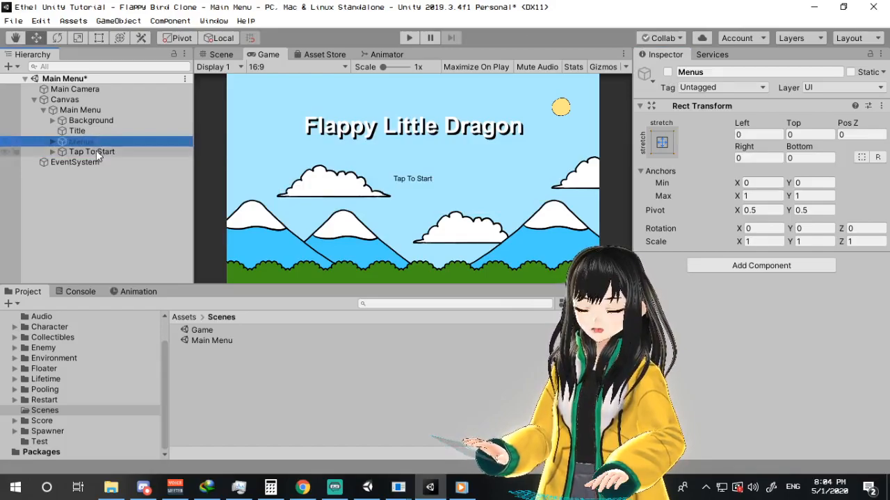
Step: Save the scene and the project
click(96, 150)
click(13, 20)
click(32, 69)
click(13, 20)
click(47, 130)
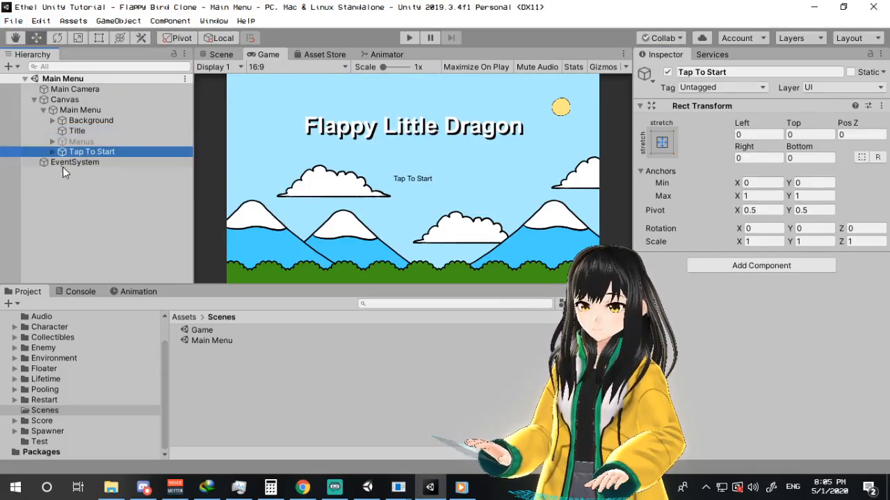
click(53, 152)
click(53, 151)
Step: Create an empty object named "BGM" at the root of the scene
click(61, 203)
right_click(61, 202)
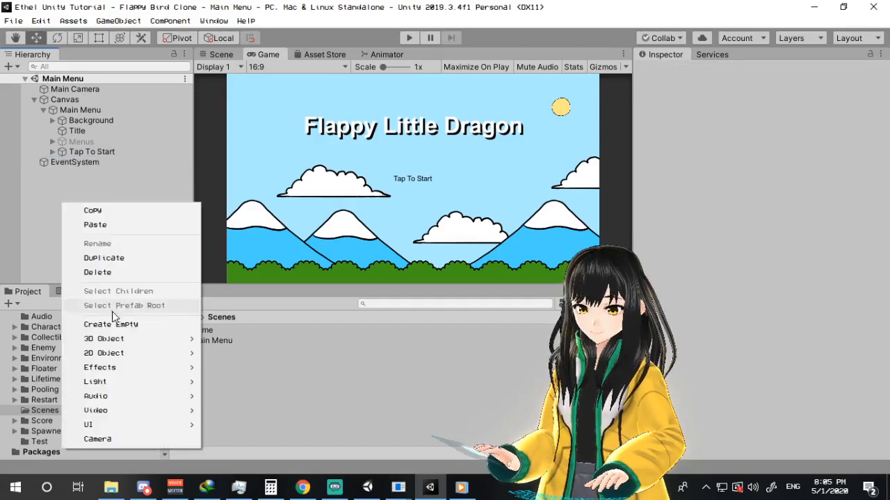
click(104, 324)
text(BGM)
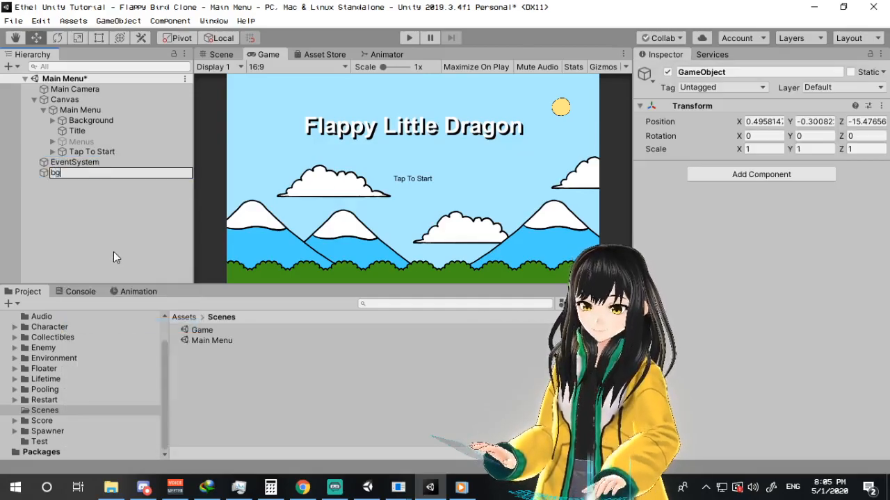
key(Return)
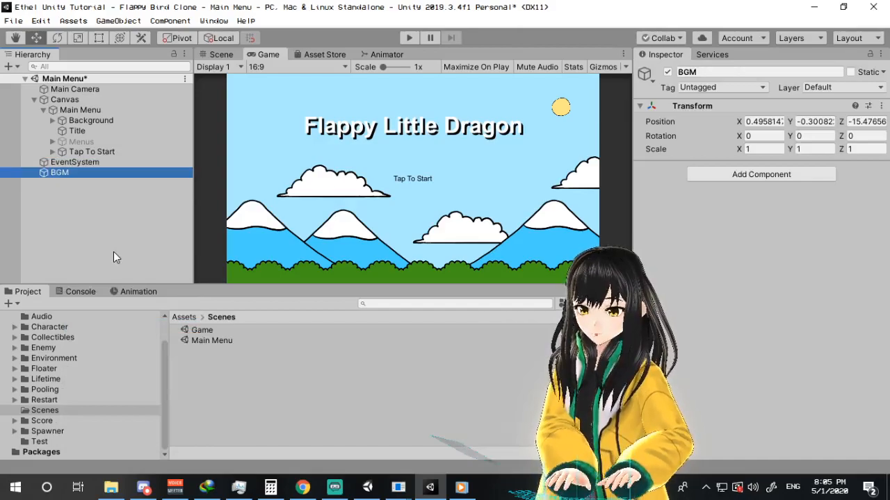
Step: Add an Audio Source component to the BGM object and assign the BGM clip as its AudioClip
click(829, 175)
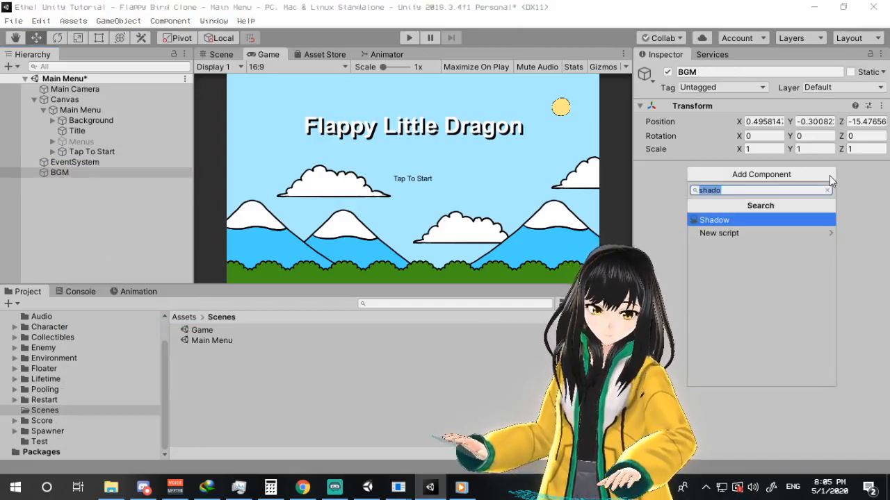
text(audio)
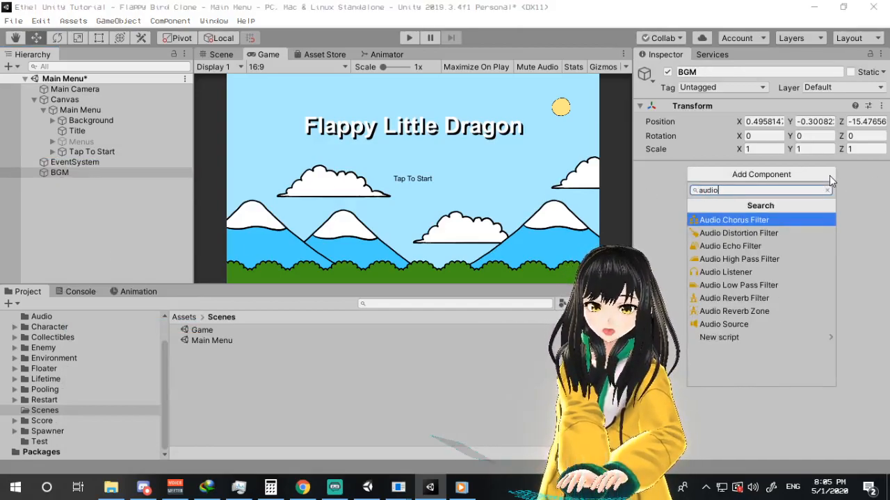
text(s)
key(Return)
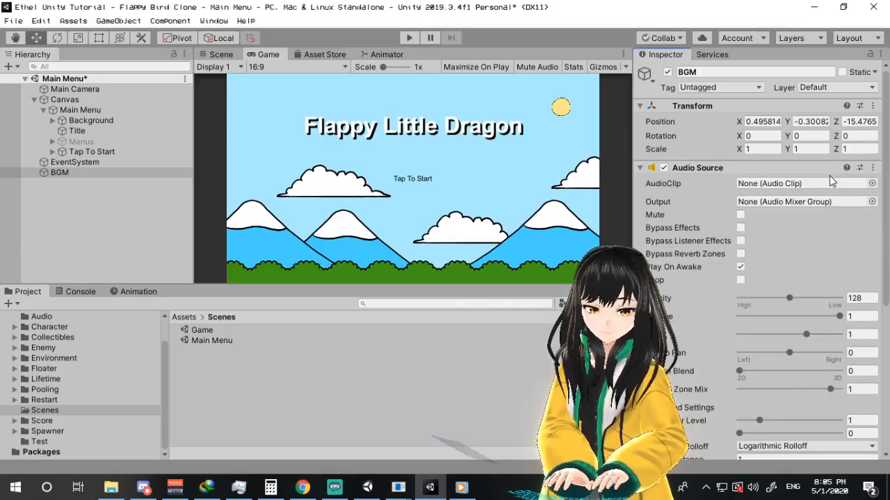
click(872, 184)
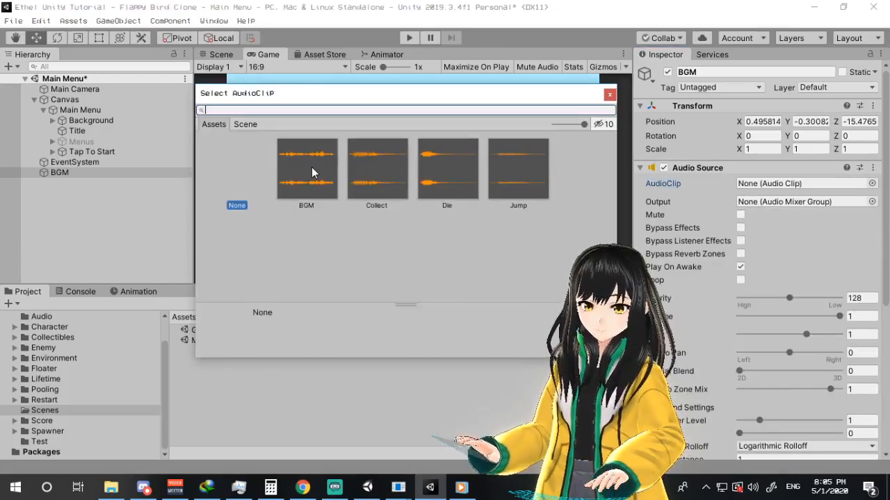
double_click(312, 168)
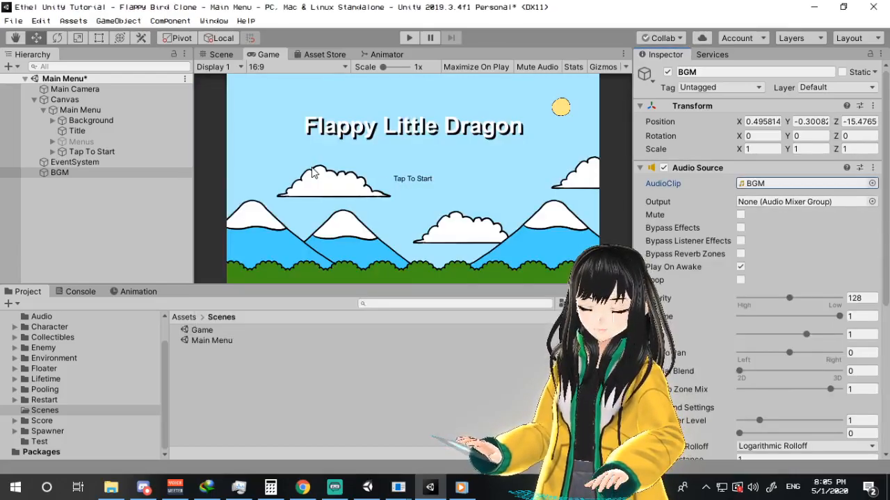
Step: Enable looping on the BGM object's Audio Source and add an Audio Source component to the Main Menu object
click(740, 280)
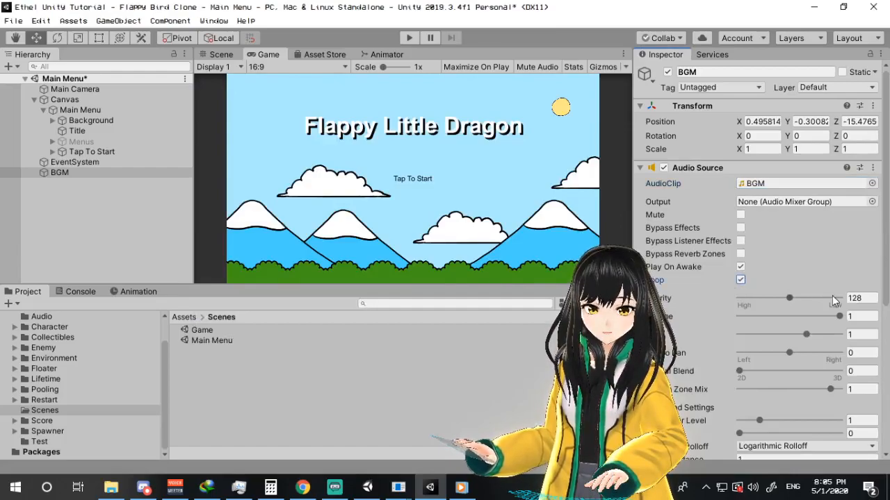
click(80, 214)
click(79, 110)
click(736, 265)
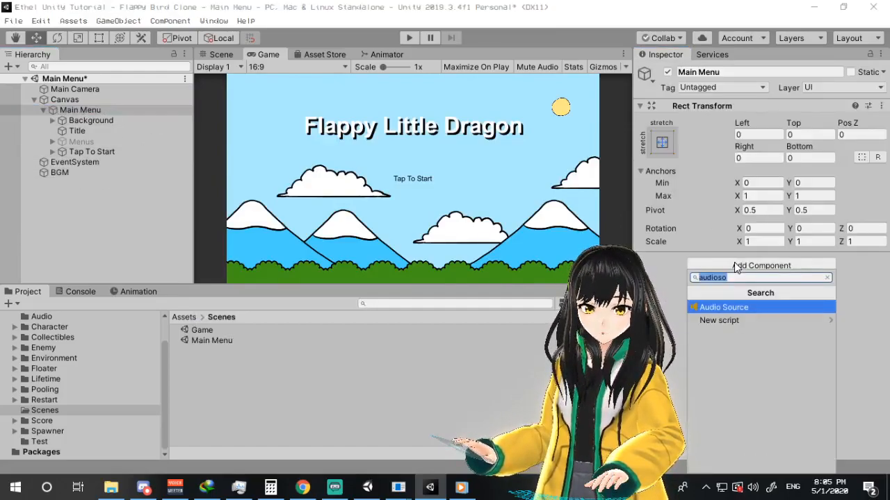
key(Return)
scroll(730, 261, down, 10)
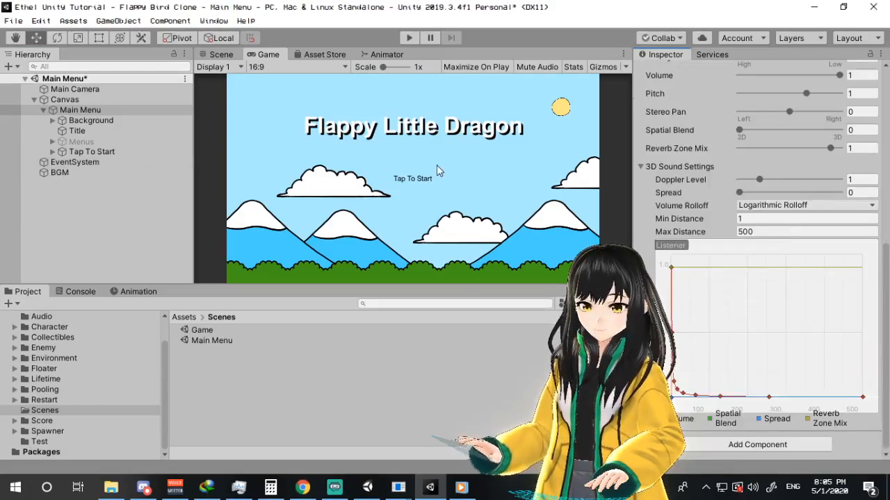
Step: Add an On Click event to the Tap button under Tap To Start and assign the Menus object as its target
click(92, 152)
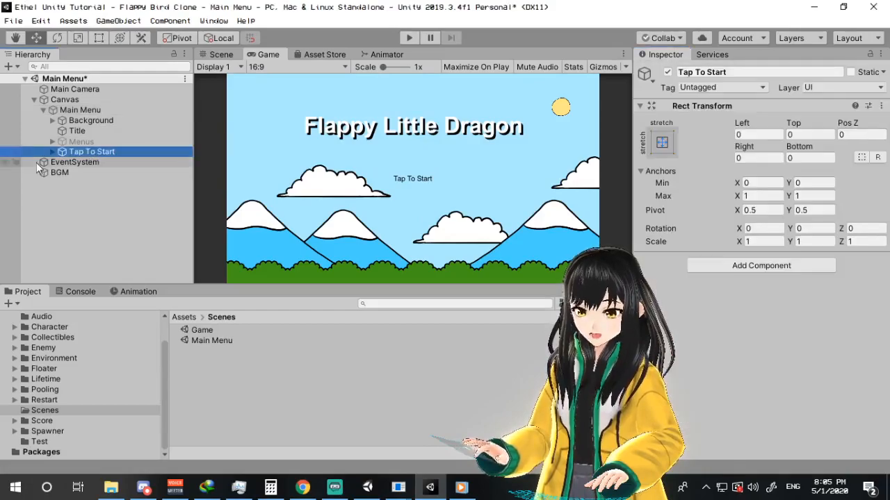
click(52, 152)
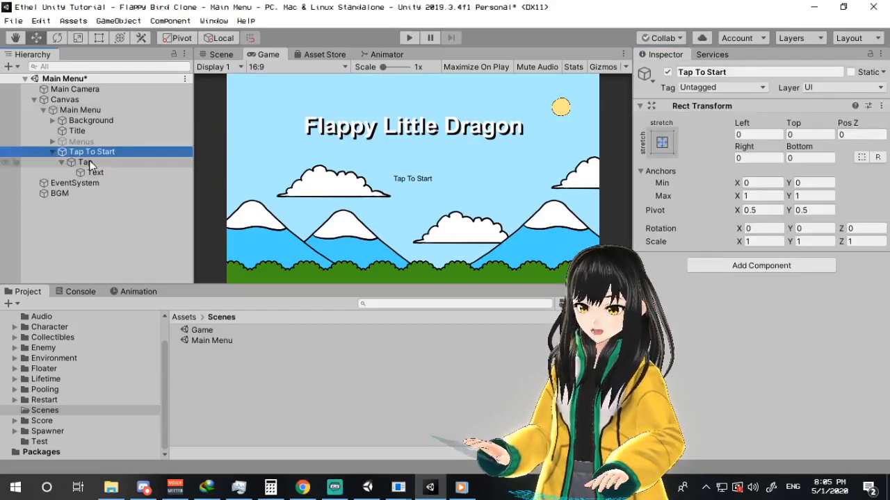
click(86, 162)
scroll(729, 210, down, 8)
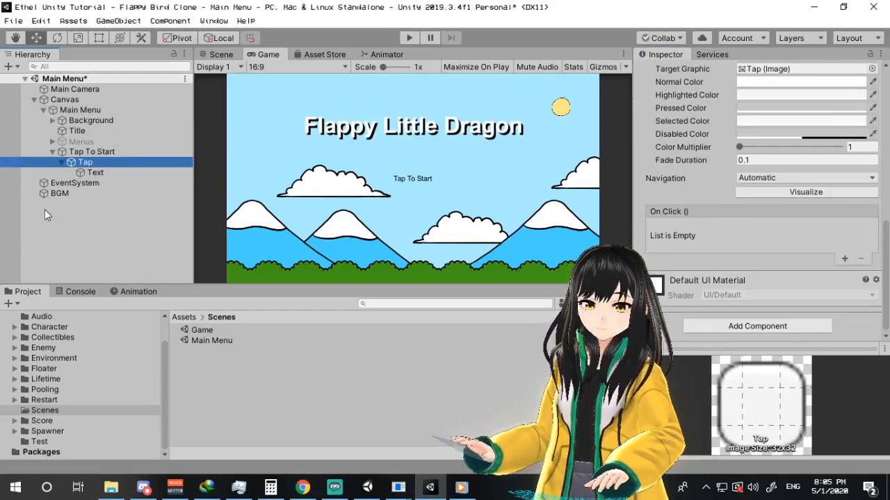
click(844, 257)
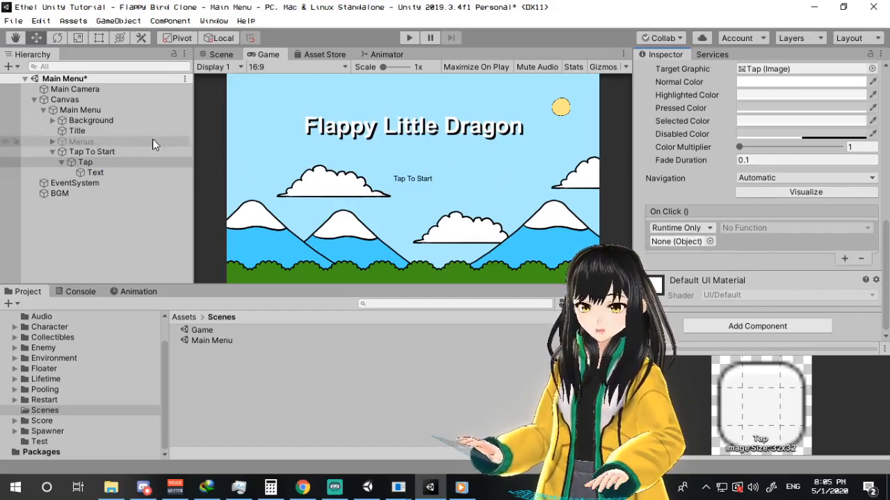
click(90, 143)
drag(90, 146, 688, 241)
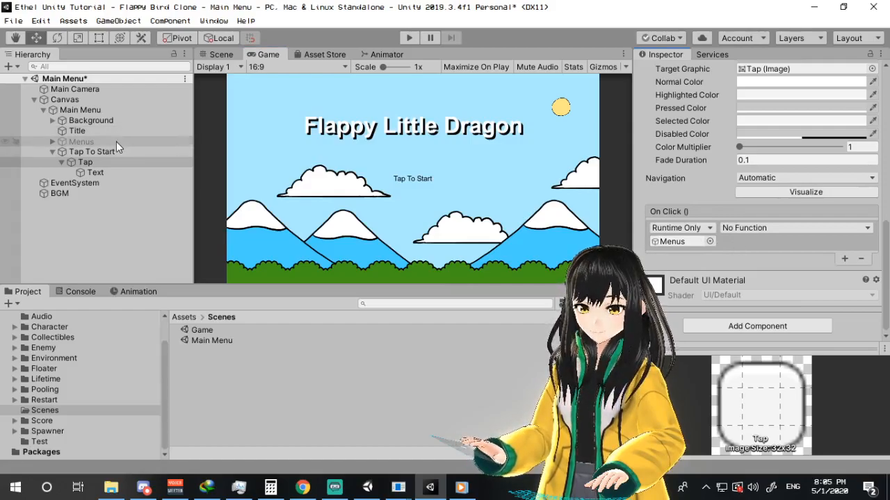
Step: Set the Menus event's function to GameObject.SetActive with its value enabled, so tapping shows the menu
click(736, 229)
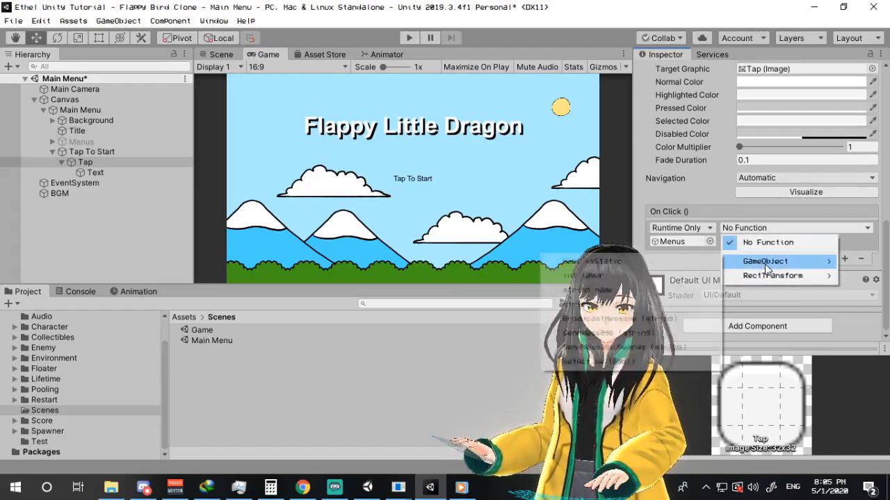
click(776, 227)
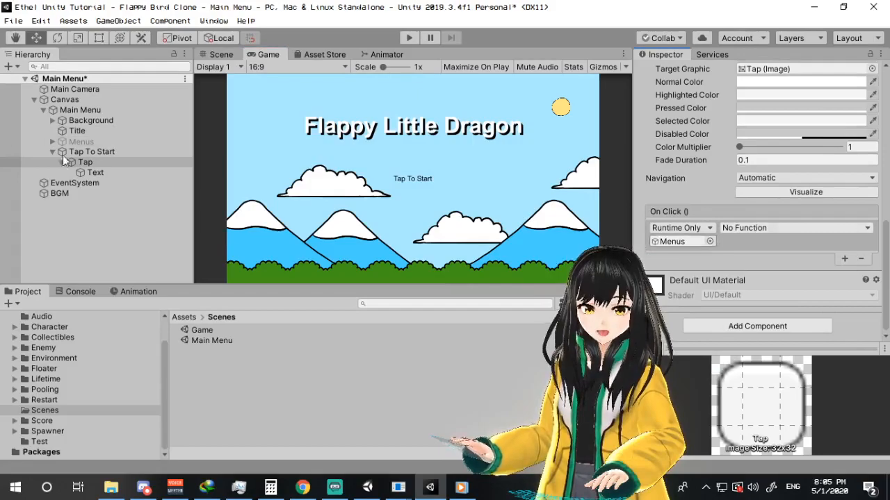
click(773, 227)
mouse_move(776, 268)
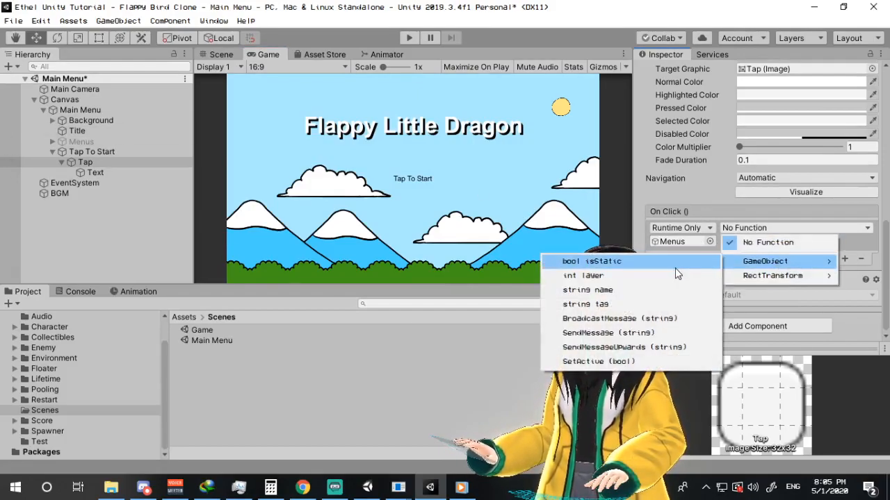
click(678, 360)
click(726, 241)
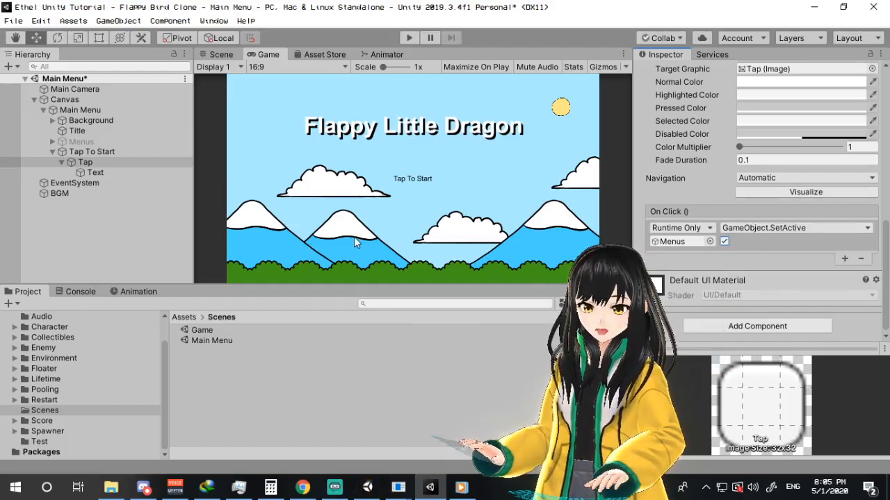
Step: Add a second On Click event to Tap that targets Main Menu and runs AudioSource.PlayOneShot with the Collect clip
click(843, 258)
drag(75, 111, 695, 273)
click(756, 260)
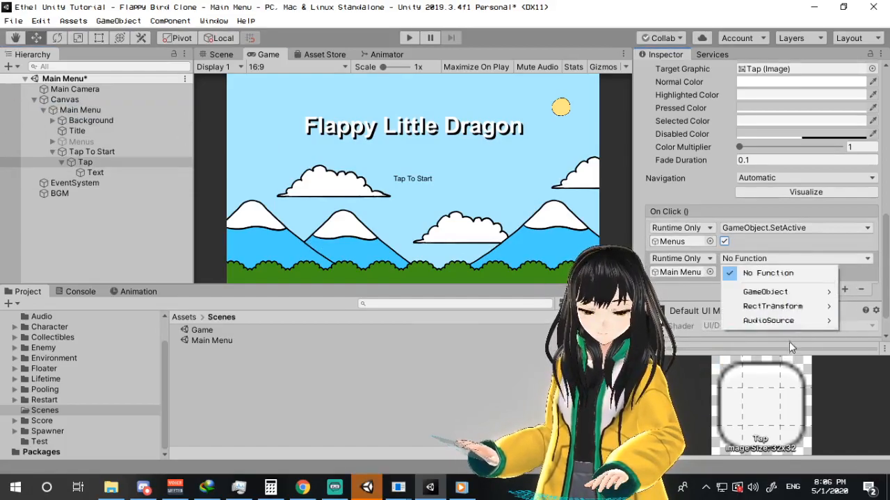
mouse_move(777, 323)
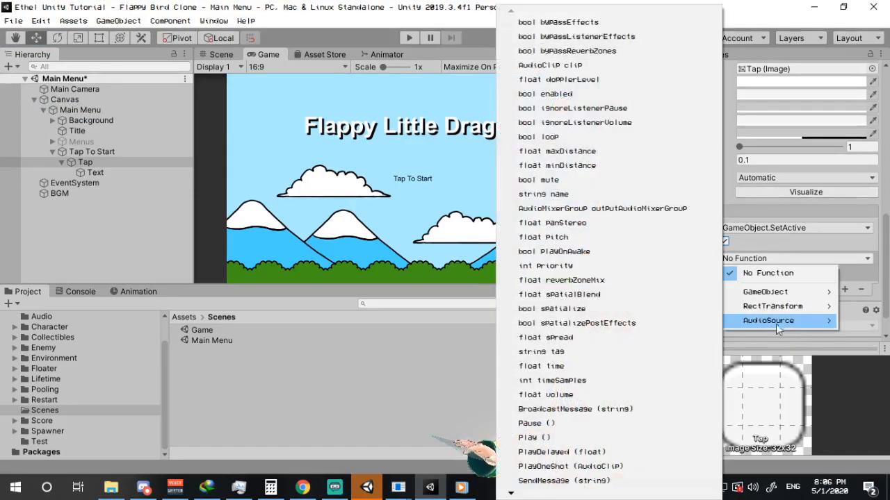
click(598, 466)
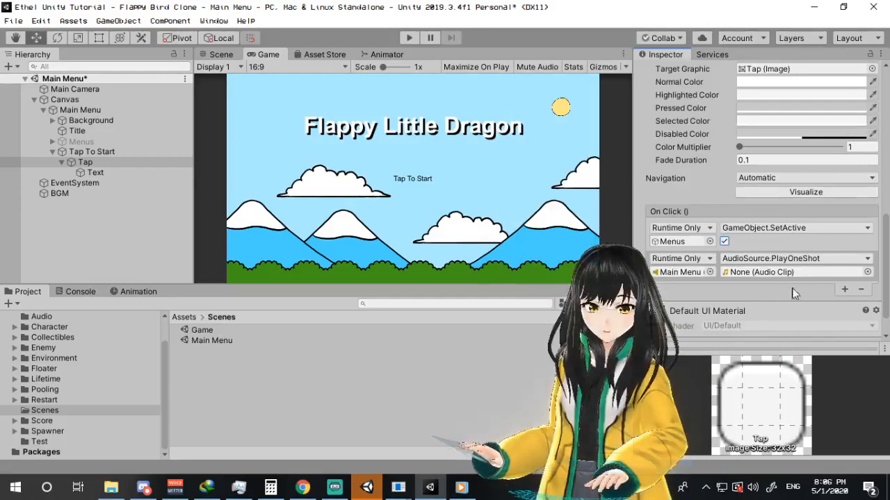
click(867, 272)
double_click(386, 168)
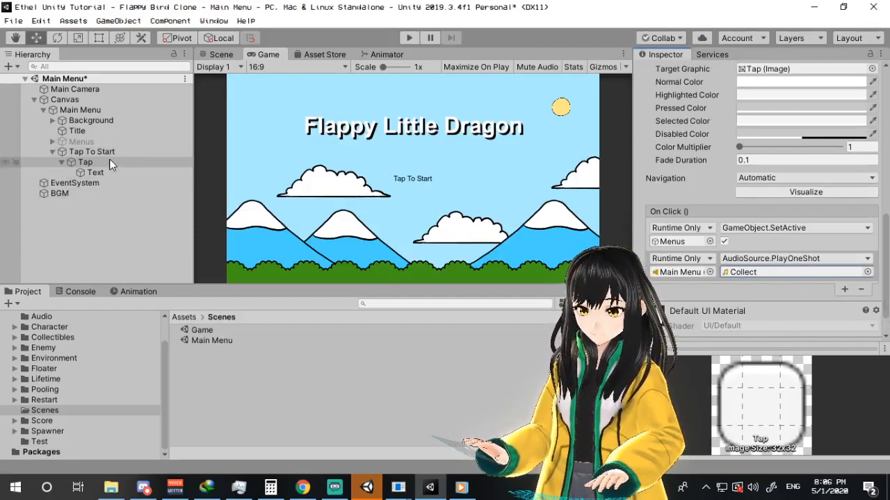
Step: Add a third On Click event to Tap that targets Tap To Start and runs GameObject.SetActive with its value disabled
click(845, 290)
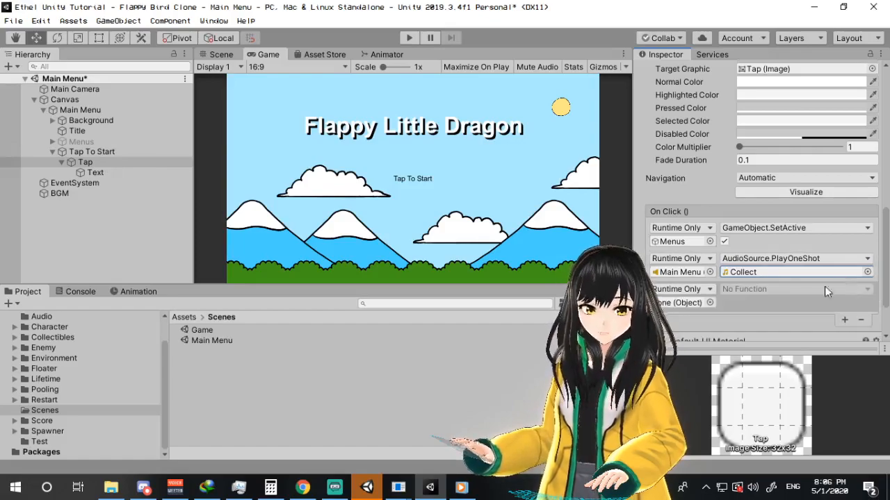
drag(86, 159, 690, 305)
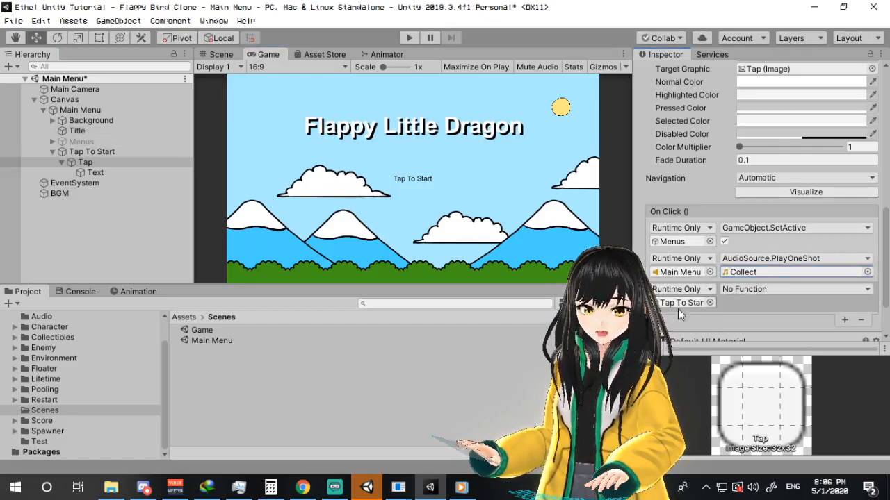
click(768, 288)
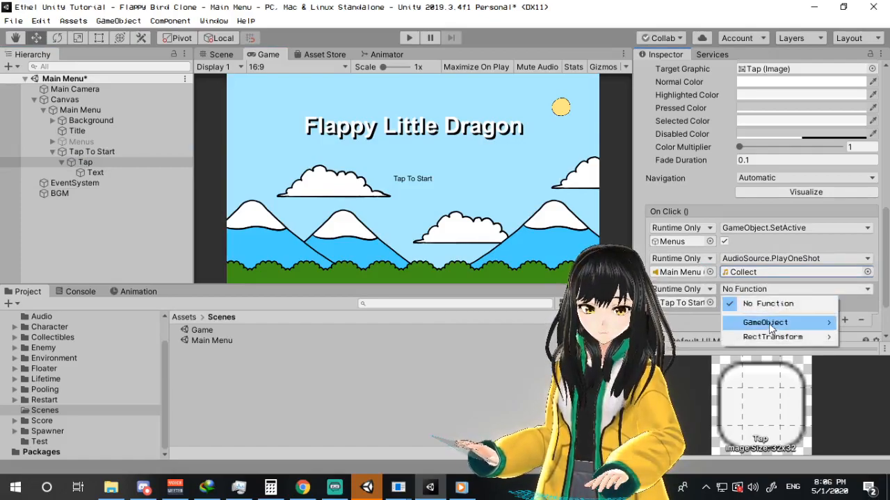
mouse_move(765, 322)
click(678, 423)
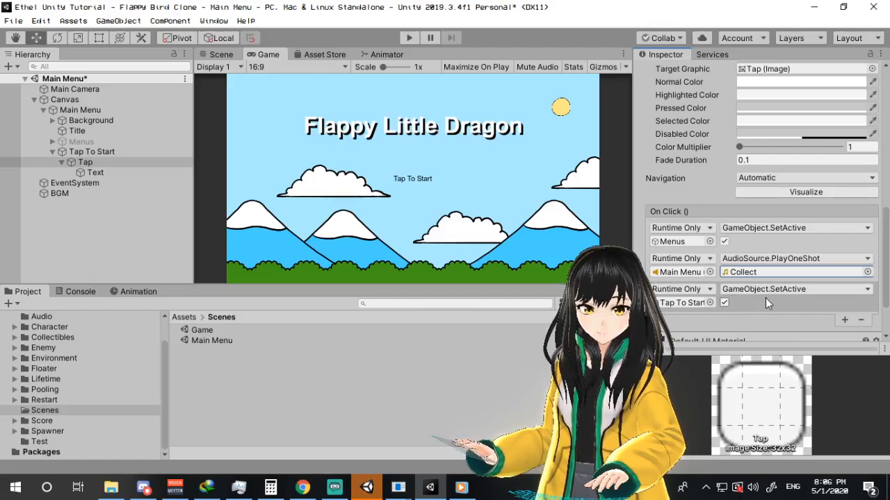
click(724, 303)
Step: Save the scene and the project with the Tap button's click events
click(13, 20)
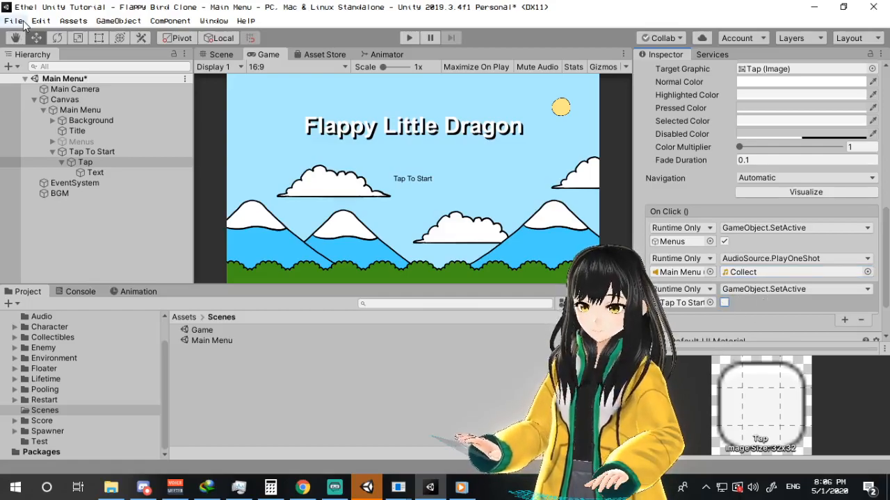
click(32, 69)
click(14, 20)
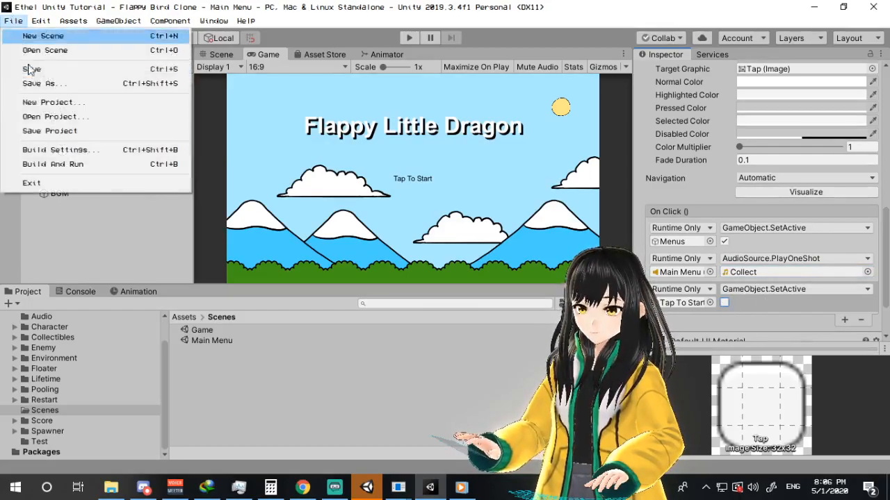
click(43, 129)
Step: Add an On Click event to both Play Button and Quit Button under Menus, with Main Menu as the target object
click(81, 142)
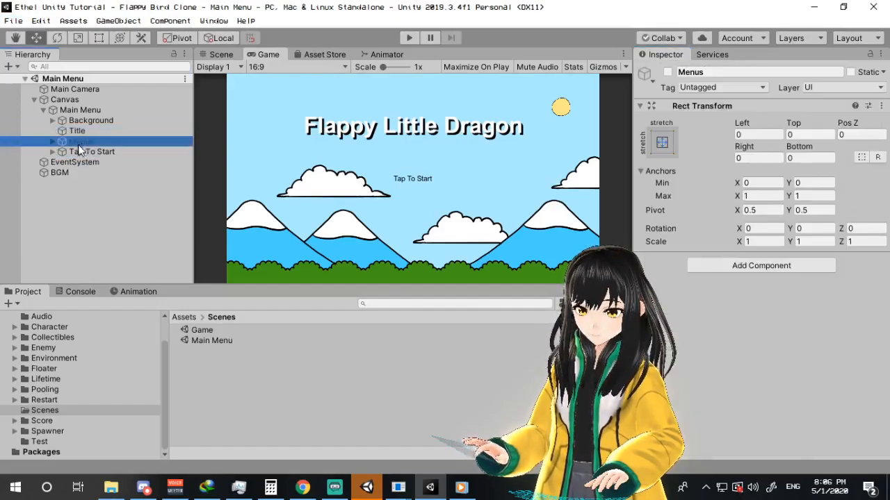
click(53, 141)
click(94, 152)
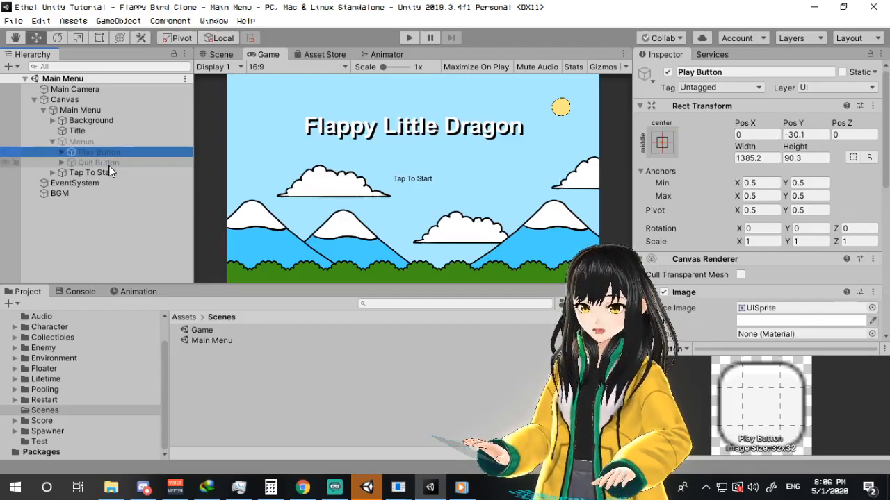
shift+click(108, 164)
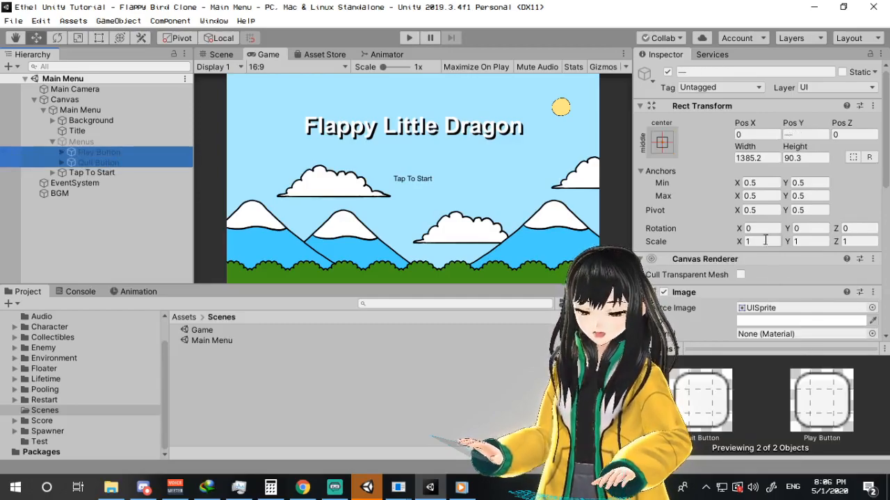
scroll(765, 236, down, 10)
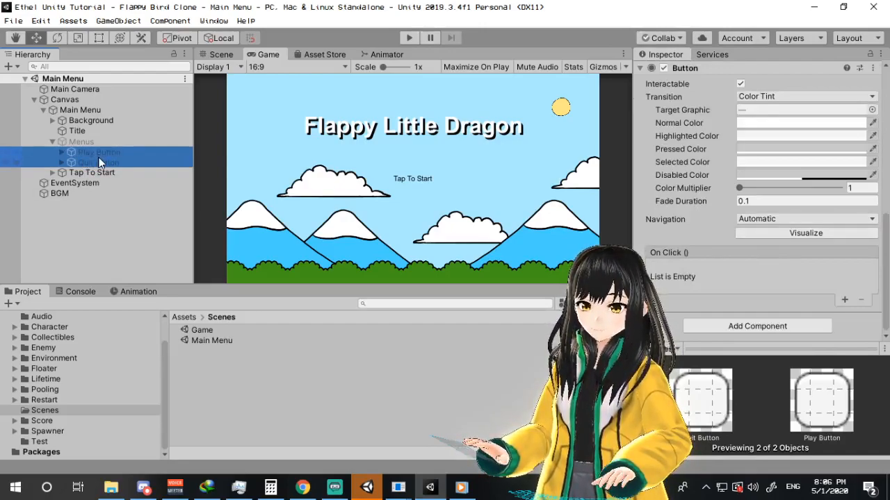
click(846, 299)
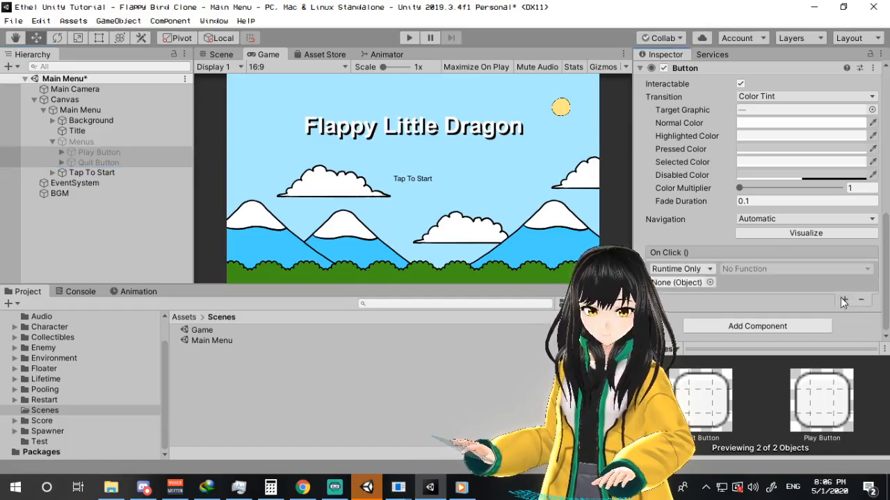
drag(80, 110, 687, 284)
Step: Set the Play and Quit buttons' click event to AudioSource.PlayOneShot with the Collect clip
click(765, 269)
mouse_move(768, 331)
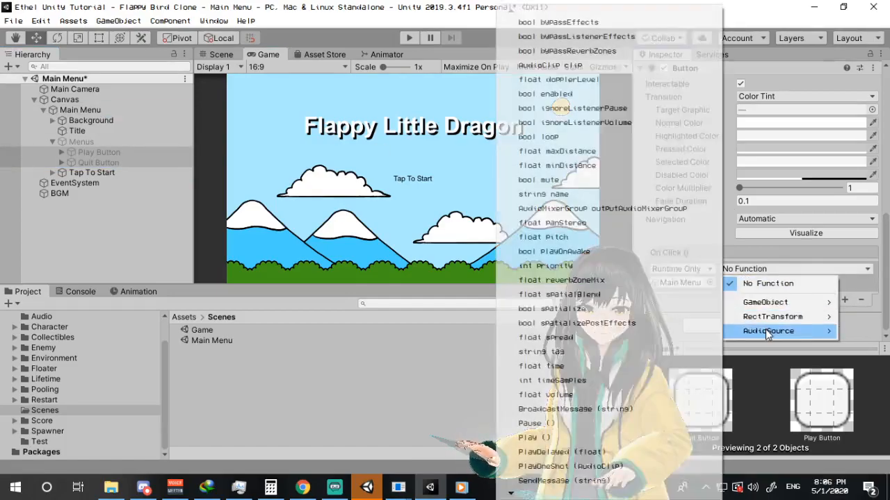
click(622, 471)
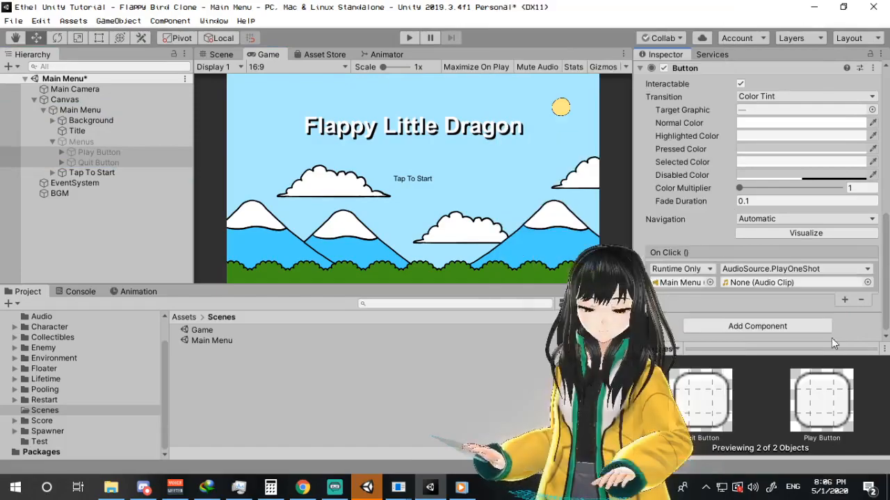
click(866, 282)
double_click(377, 169)
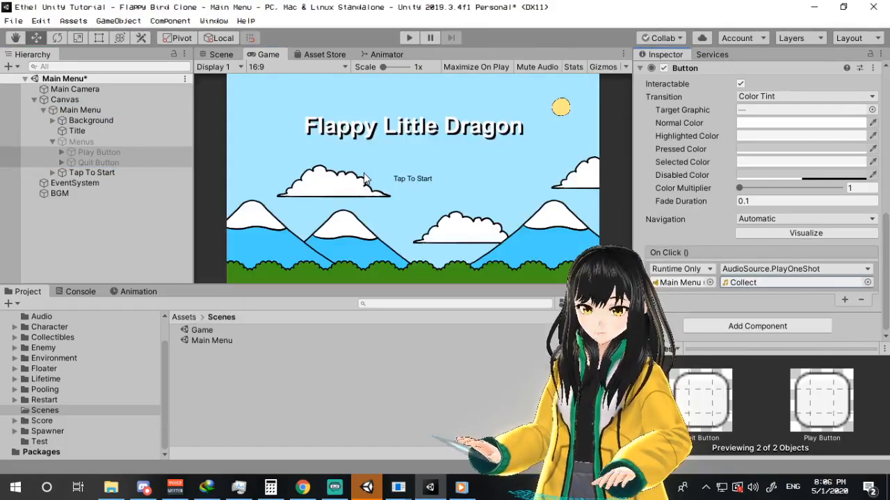
Step: Save the scene and the project with the Play and Quit button events
click(13, 20)
click(31, 68)
click(14, 20)
click(42, 130)
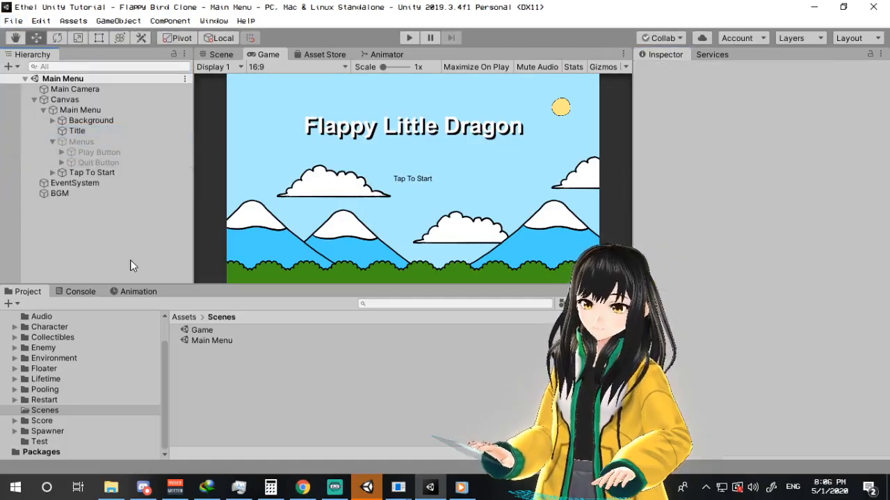
Step: Test the Main Menu scene in play mode by triggering Tap To Start with the external music player paused, and stop the game
click(409, 39)
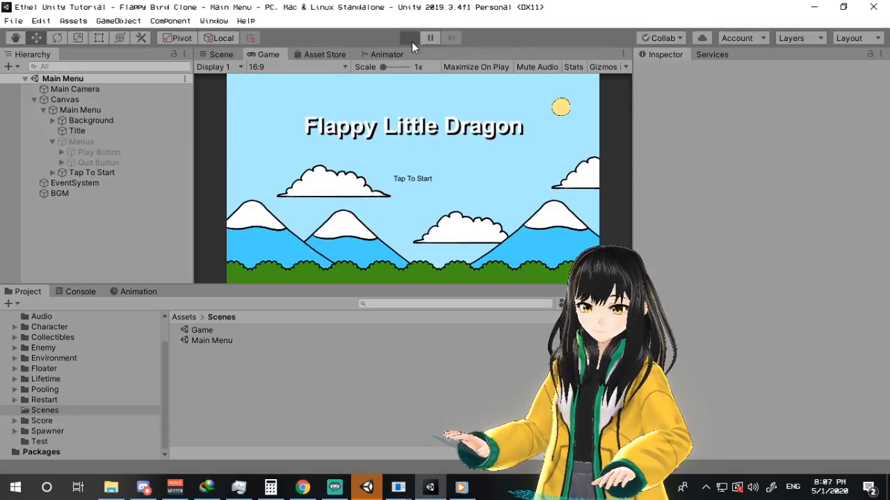
click(460, 487)
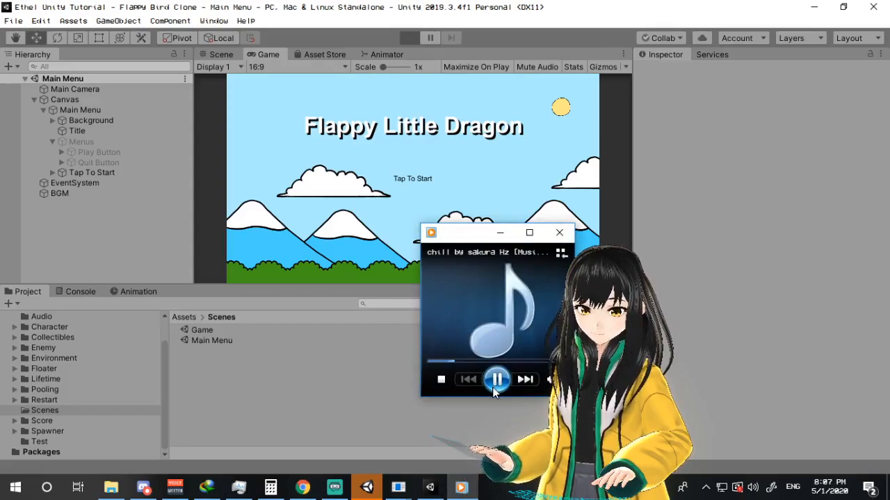
click(338, 263)
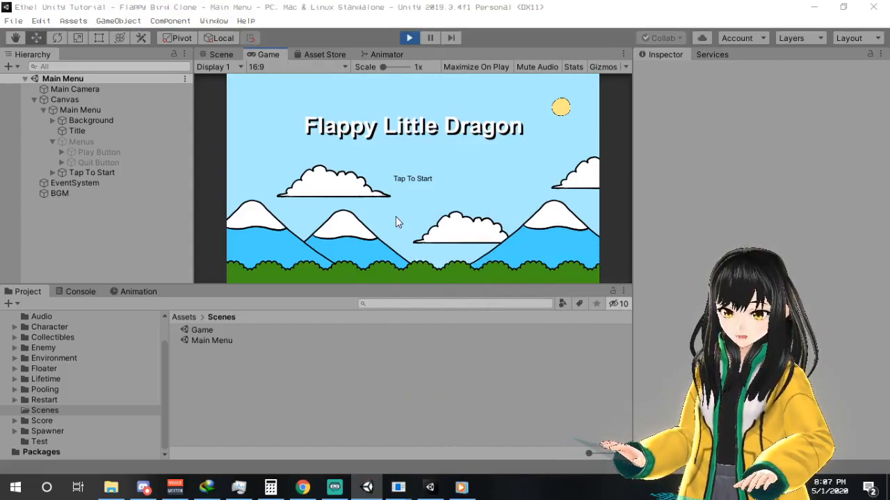
click(412, 200)
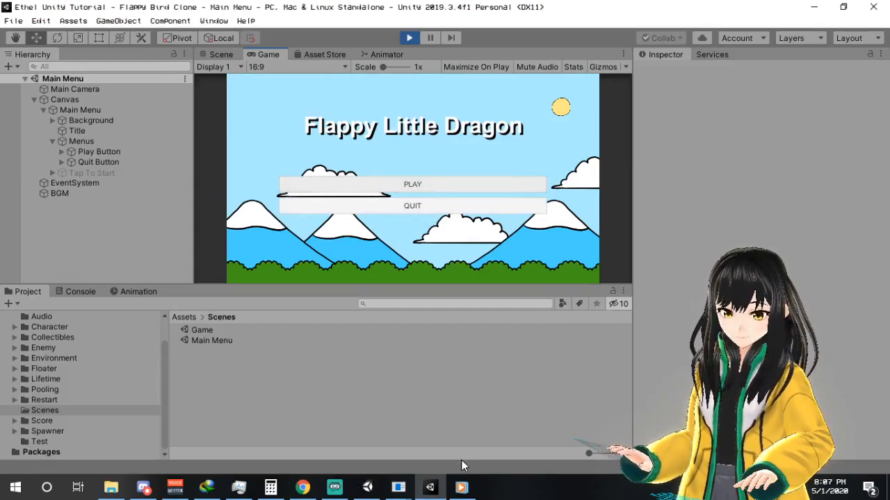
click(461, 487)
click(492, 9)
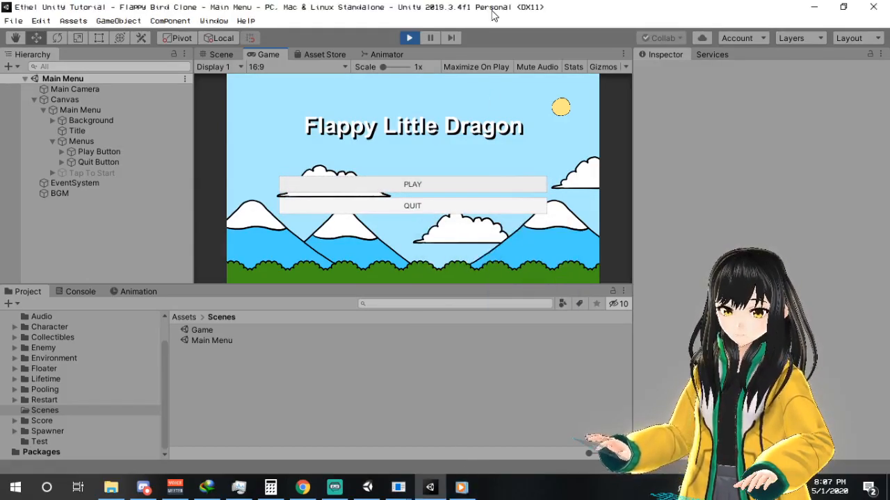
click(410, 38)
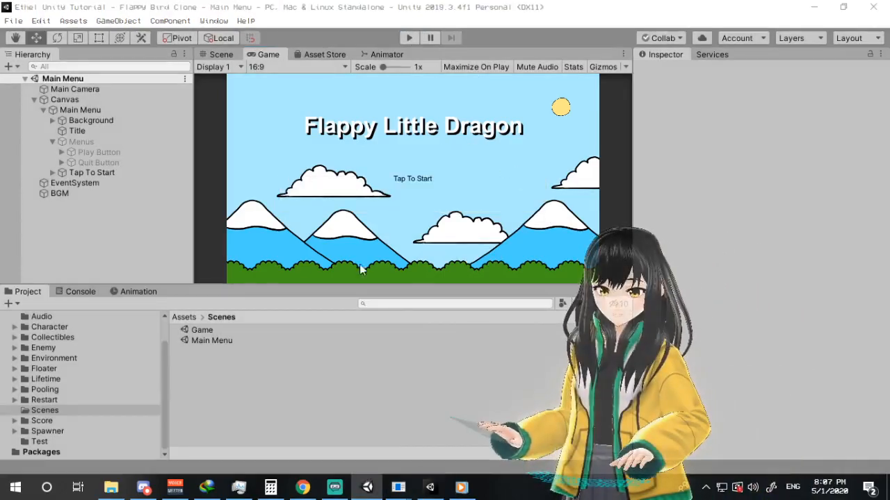
Step: Save the scene and the project after the play test
click(14, 21)
click(32, 69)
click(14, 21)
click(47, 137)
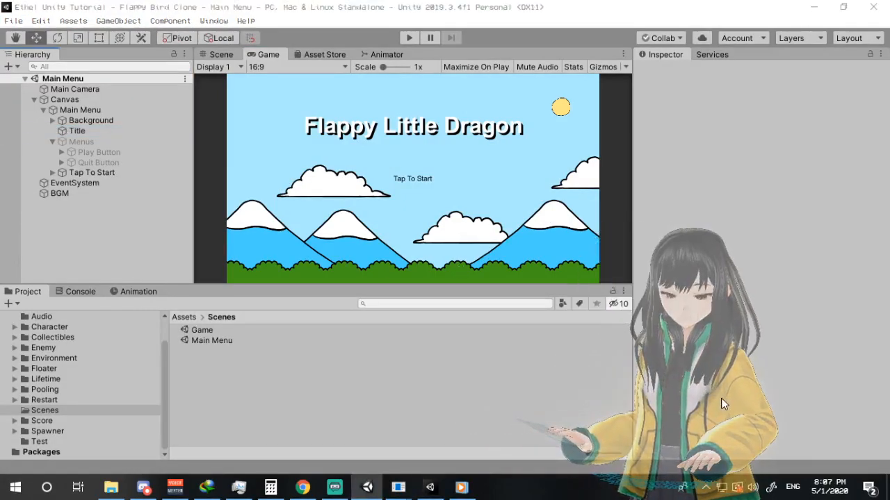
key(alt+Tab)
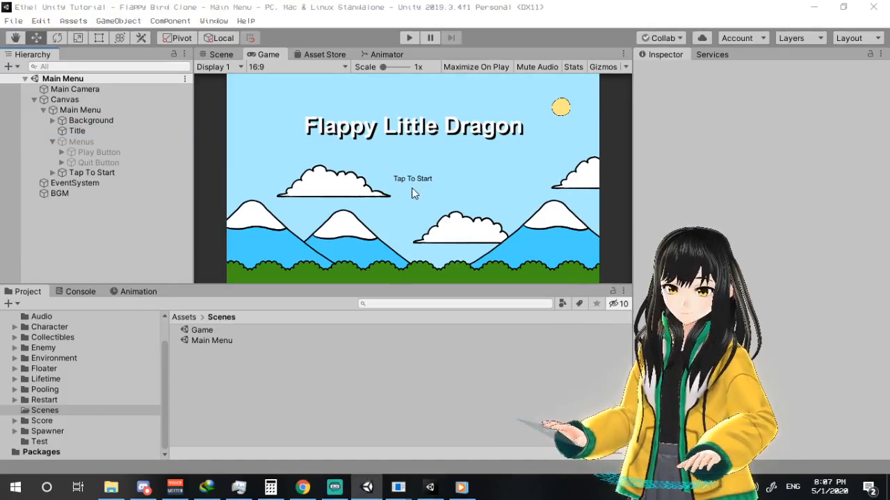